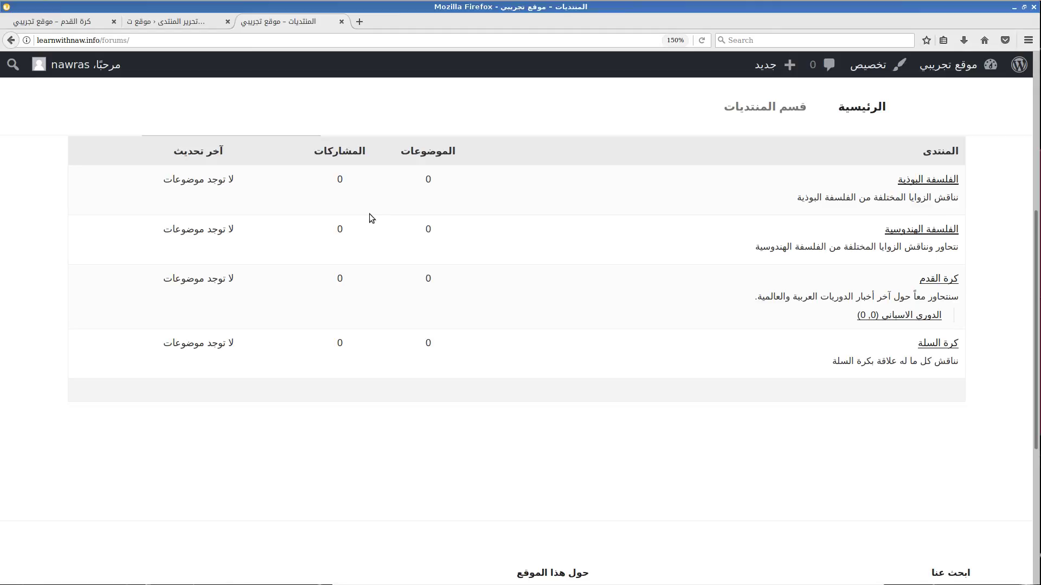
Examine the list of forums on the public forums page, including their topic and post columns
{"action": "key", "text": "ctrl+plus"}
{"action": "key", "text": "ctrl+plus"}
{"action": "key", "text": "ctrl+plus"}
{"action": "key", "text": "ctrl+plus"}
{"action": "scroll", "coordinate": [370, 214], "scroll_direction": "down", "scroll_amount": 2}
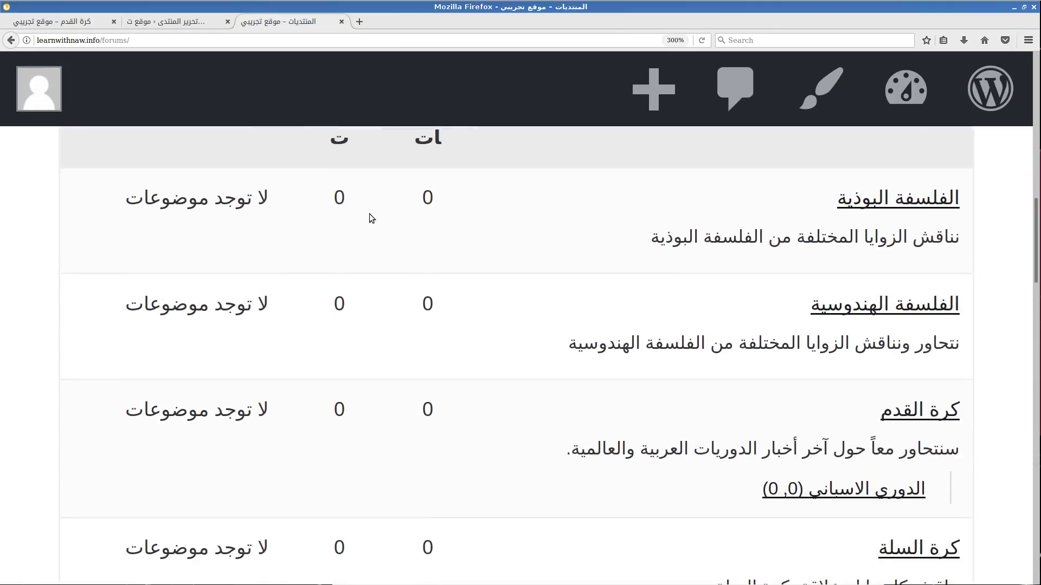
{"action": "scroll", "coordinate": [369, 214], "scroll_direction": "up", "scroll_amount": 3}
{"action": "scroll", "coordinate": [369, 214], "scroll_direction": "down", "scroll_amount": 1}
{"action": "scroll", "coordinate": [369, 214], "scroll_direction": "down", "scroll_amount": 5}
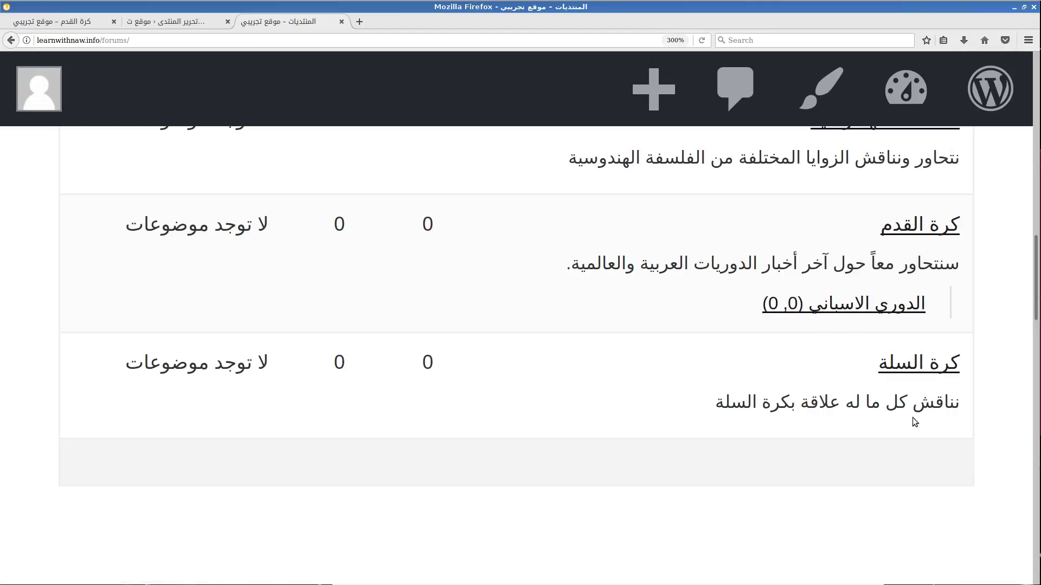
{"action": "scroll", "coordinate": [912, 418], "scroll_direction": "up", "scroll_amount": 5}
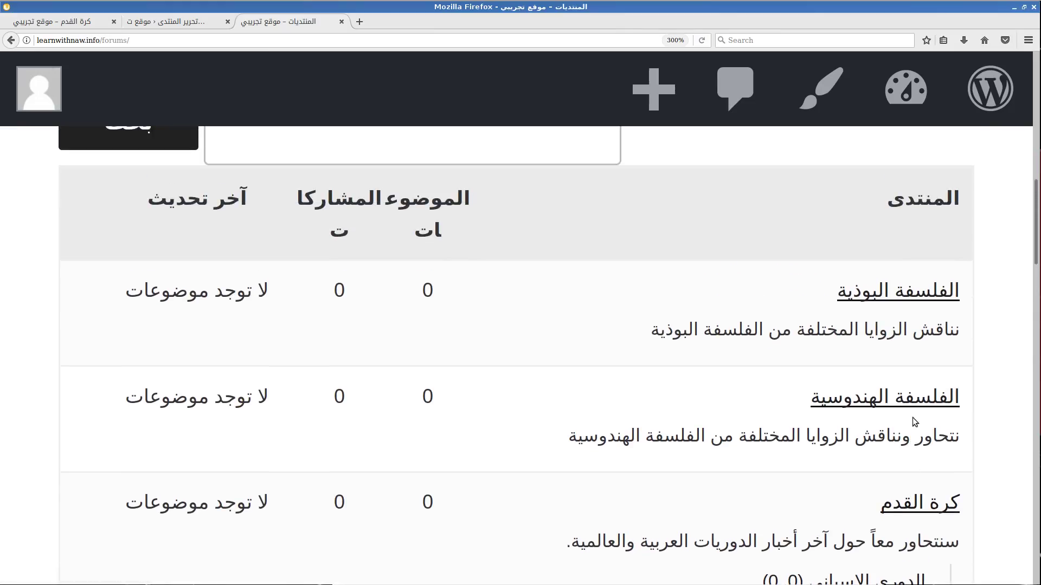
{"action": "scroll", "coordinate": [912, 419], "scroll_direction": "down", "scroll_amount": 2}
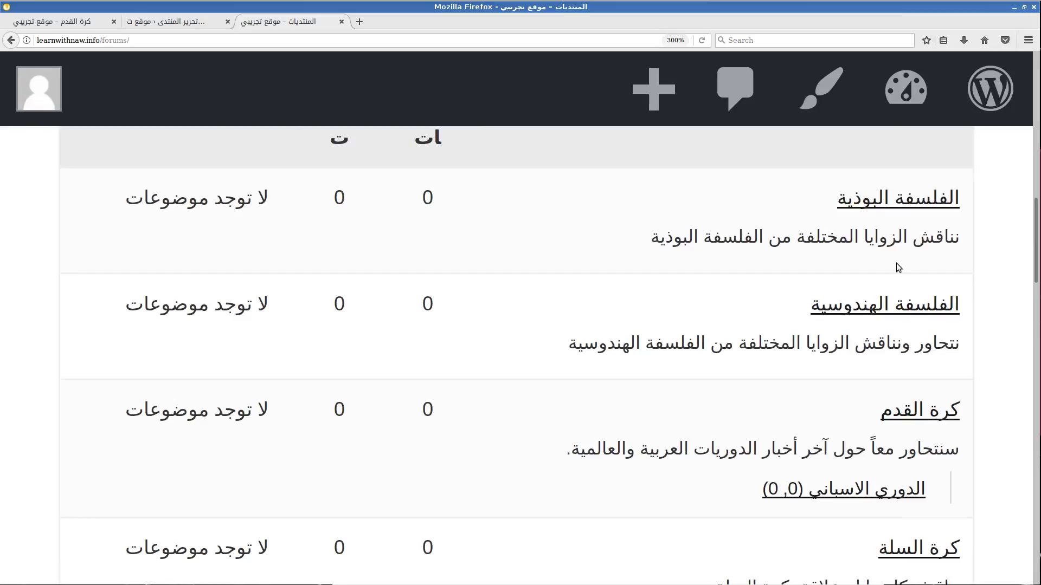
Review the titles and descriptions of the Buddhist and Hindu philosophy forums and how they sit beside the sports forums
{"action": "triple_click", "coordinate": [814, 198]}
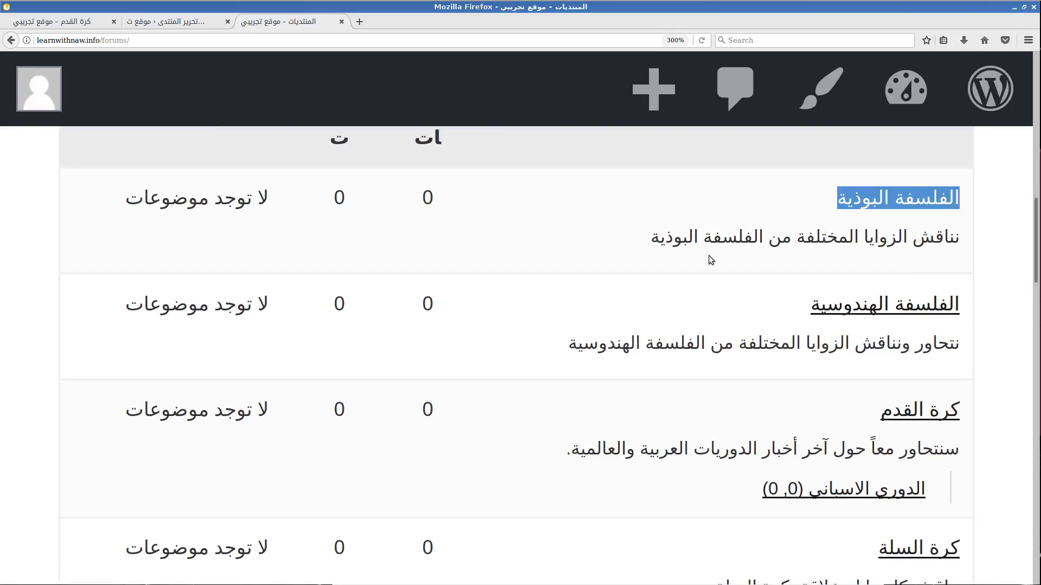
{"action": "left_click_drag", "start_coordinate": [625, 237], "coordinate": [901, 238]}
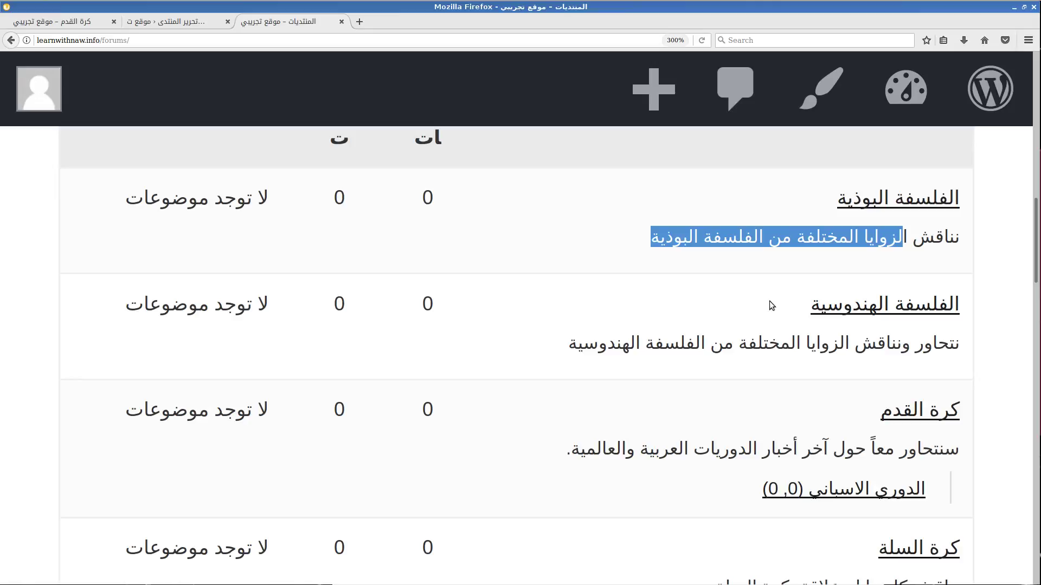
{"action": "left_click_drag", "start_coordinate": [776, 298], "coordinate": [958, 288]}
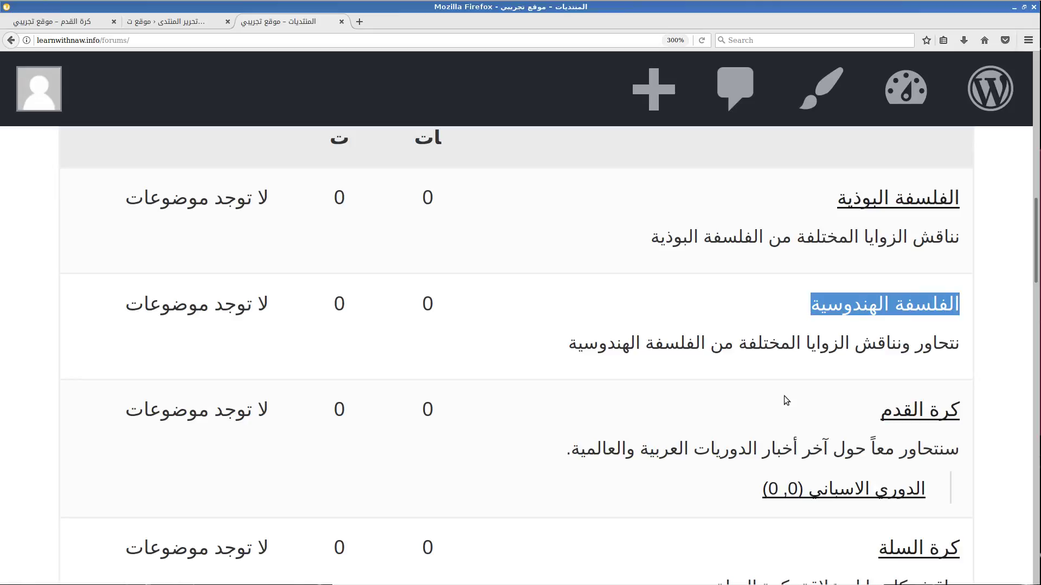
{"action": "left_click_drag", "start_coordinate": [609, 342], "coordinate": [830, 351]}
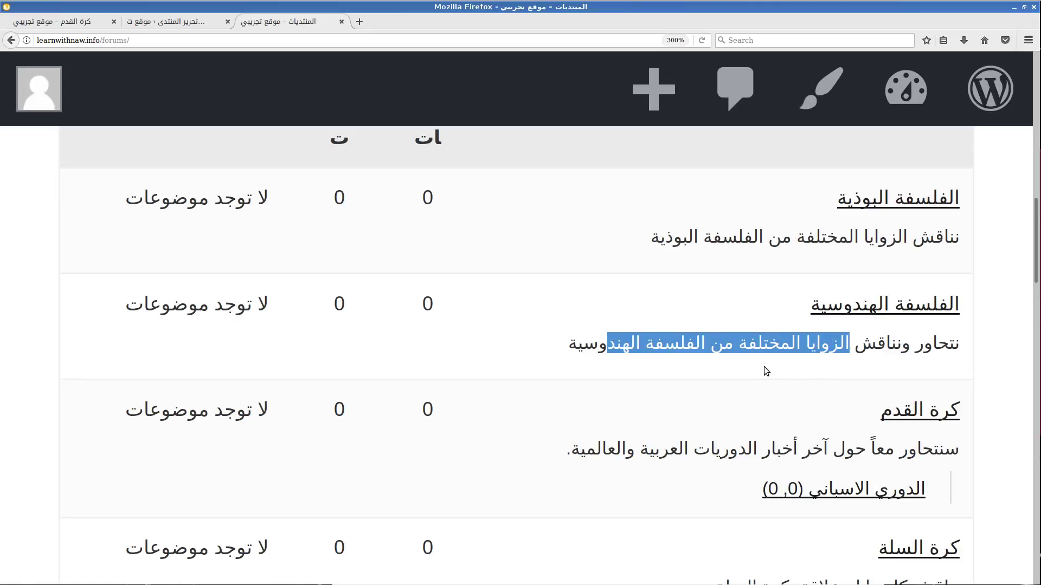
{"action": "scroll", "coordinate": [763, 367], "scroll_direction": "up", "scroll_amount": 2}
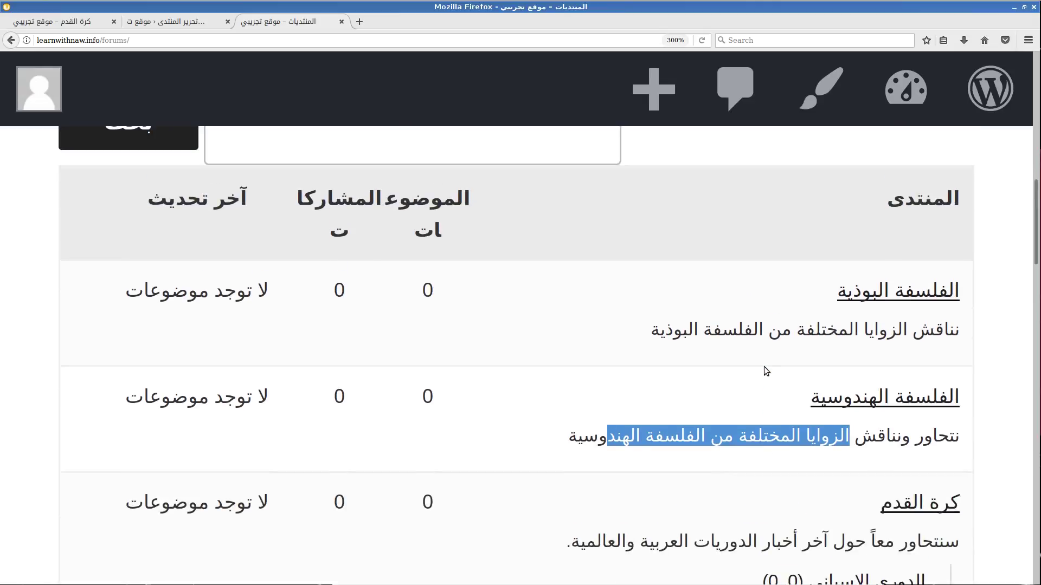
{"action": "scroll", "coordinate": [763, 366], "scroll_direction": "down", "scroll_amount": 2}
{"action": "scroll", "coordinate": [763, 366], "scroll_direction": "down", "scroll_amount": 2}
{"action": "scroll", "coordinate": [763, 367], "scroll_direction": "up", "scroll_amount": 2}
{"action": "key", "text": "ctrl+minus"}
{"action": "key", "text": "ctrl+minus"}
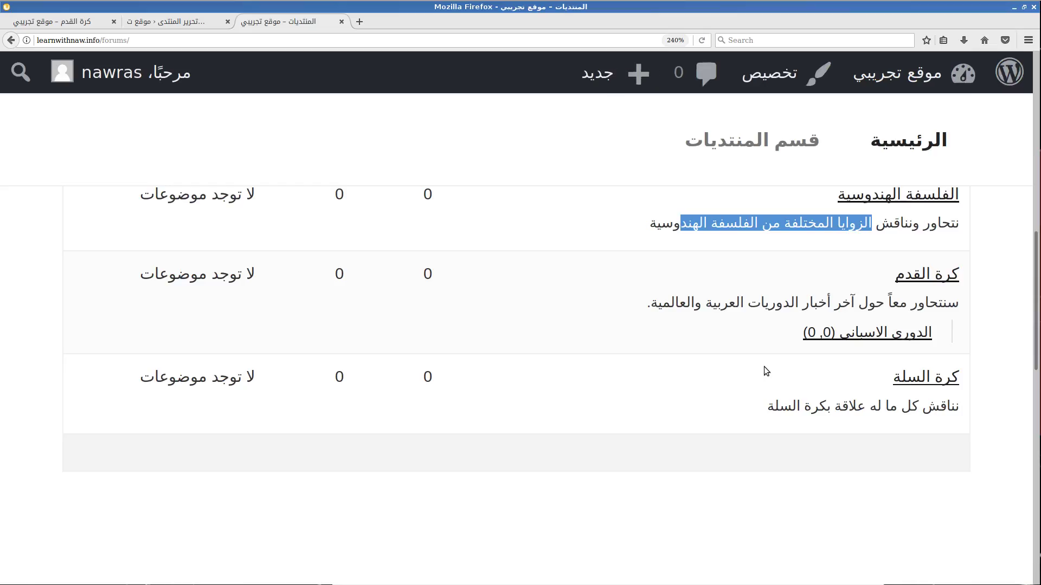
{"action": "scroll", "coordinate": [763, 367], "scroll_direction": "down", "scroll_amount": 1}
{"action": "scroll", "coordinate": [763, 366], "scroll_direction": "up", "scroll_amount": 1}
{"action": "scroll", "coordinate": [763, 366], "scroll_direction": "up", "scroll_amount": 2}
{"action": "scroll", "coordinate": [763, 367], "scroll_direction": "up", "scroll_amount": 2}
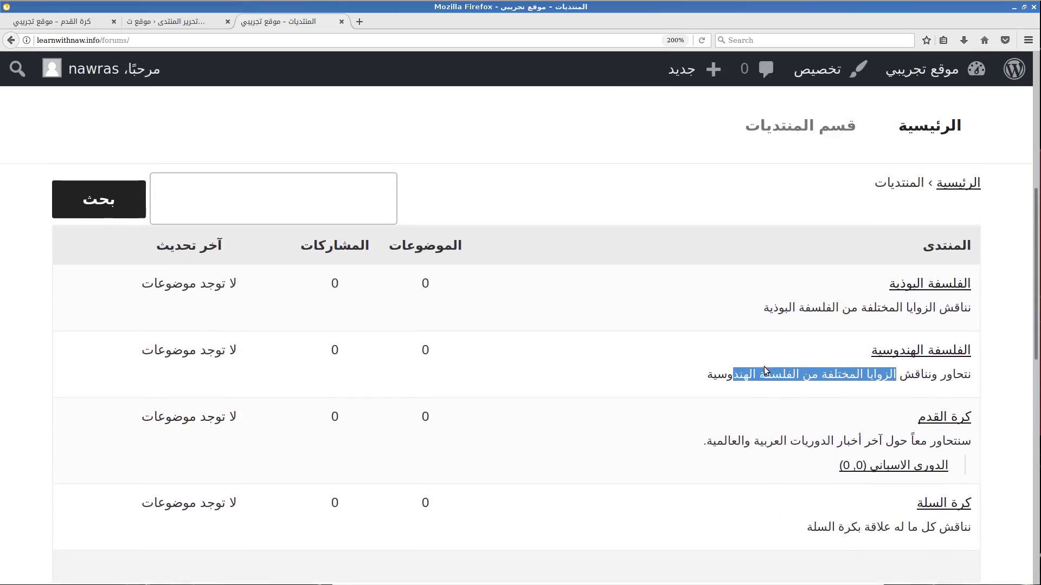
{"action": "scroll", "coordinate": [764, 367], "scroll_direction": "down", "scroll_amount": 2}
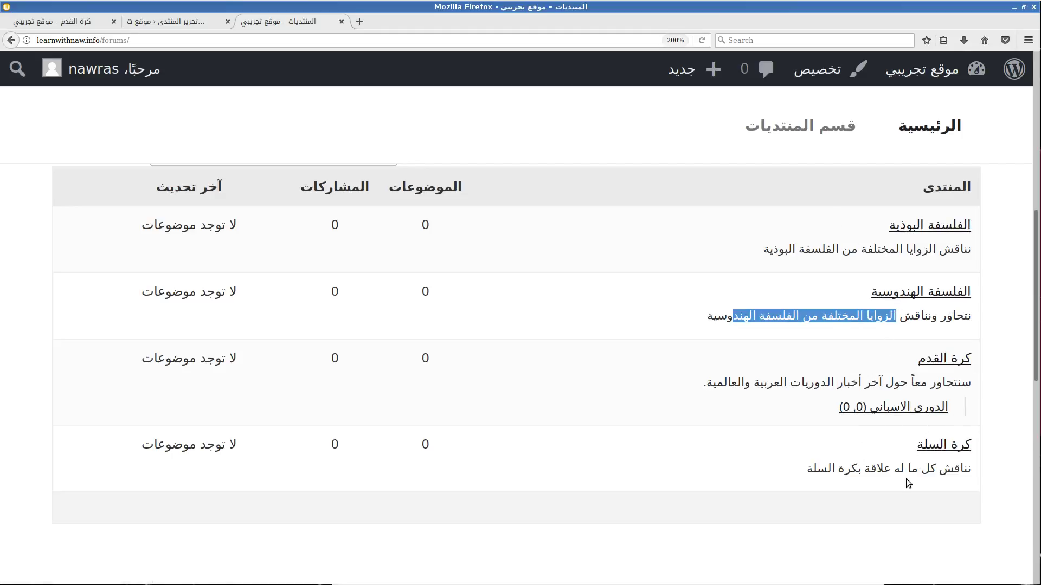
Open a blank new forum in the site's dashboard and place the cursor in its title field
{"action": "left_click", "coordinate": [98, 25]}
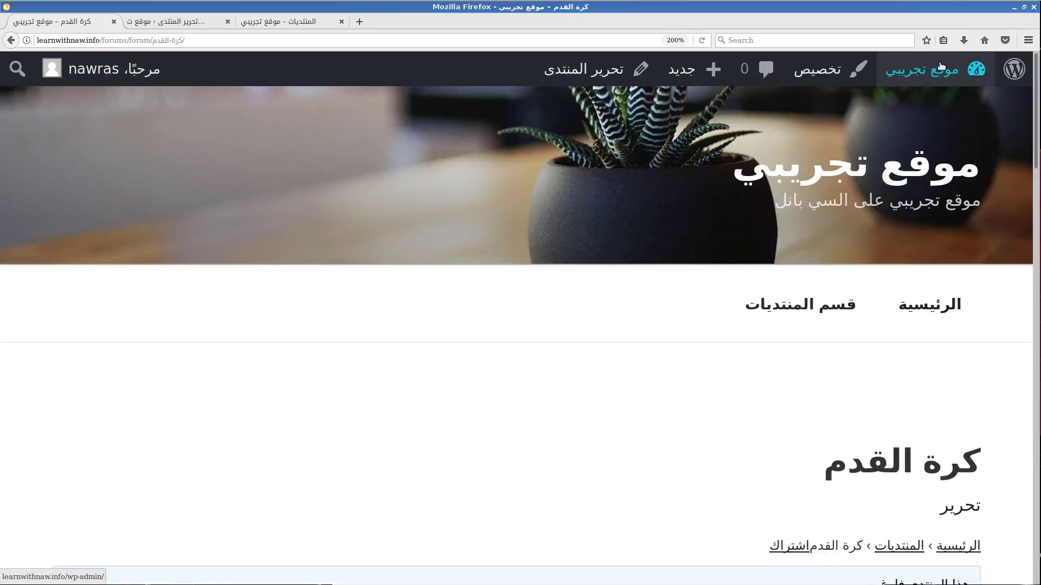
{"action": "mouse_move", "coordinate": [922, 69]}
{"action": "left_click", "coordinate": [919, 109]}
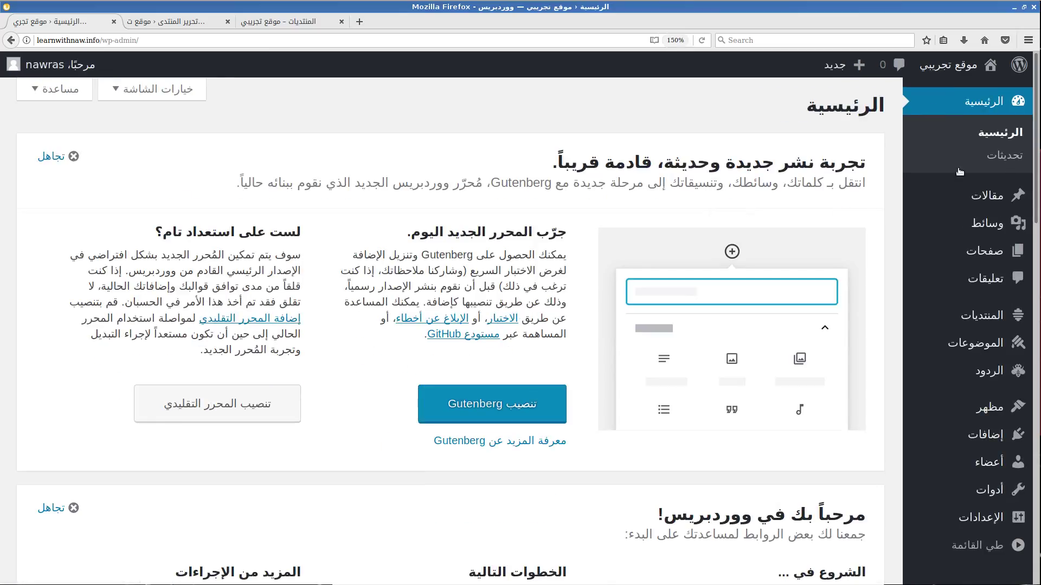
{"action": "mouse_move", "coordinate": [960, 319]}
{"action": "left_click", "coordinate": [878, 324]}
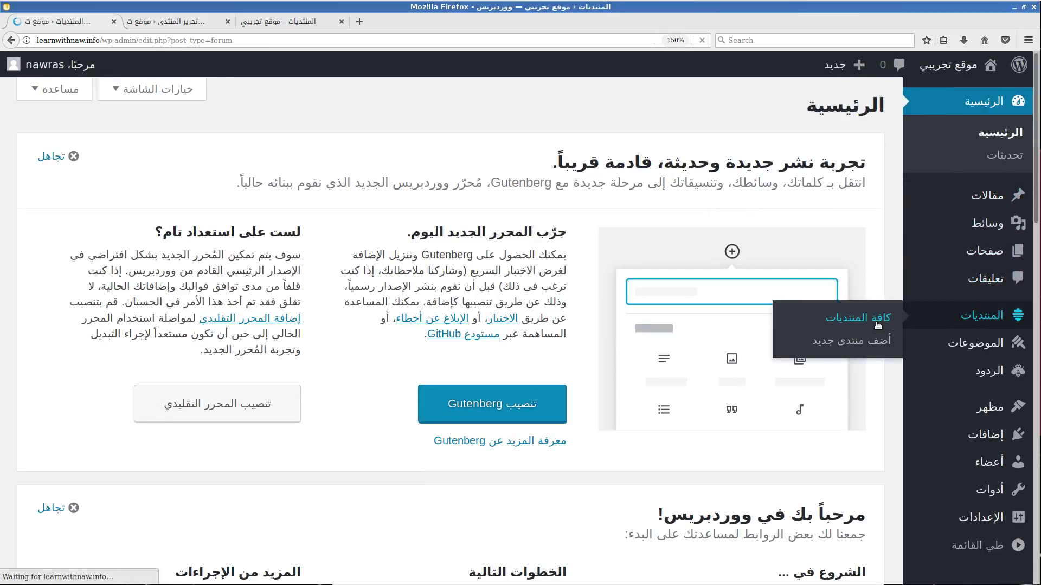
{"action": "left_click", "coordinate": [754, 111]}
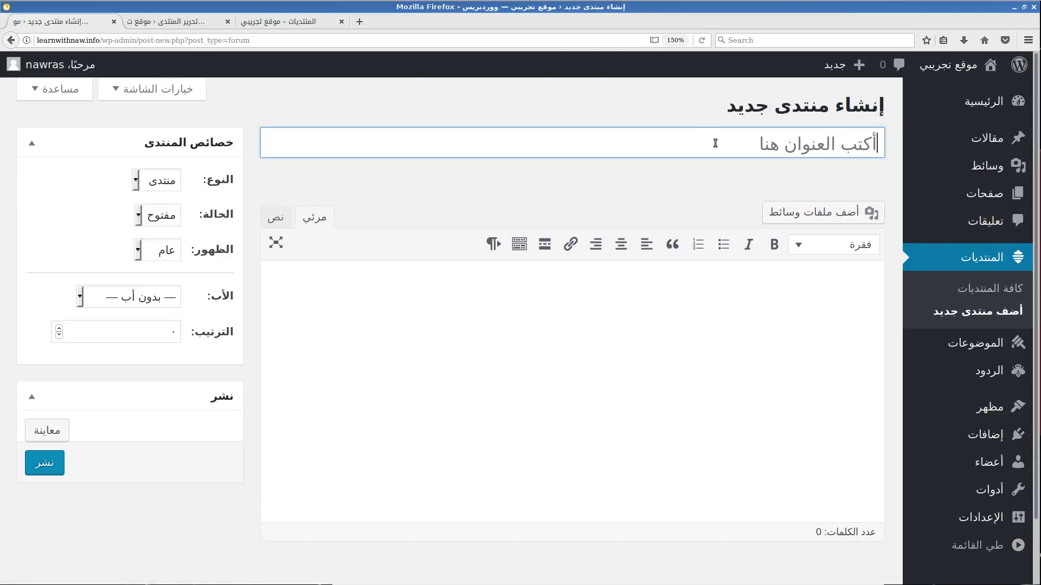
{"action": "key", "text": "ctrl+plus"}
{"action": "key", "text": "ctrl+plus"}
{"action": "key", "text": "ctrl+plus"}
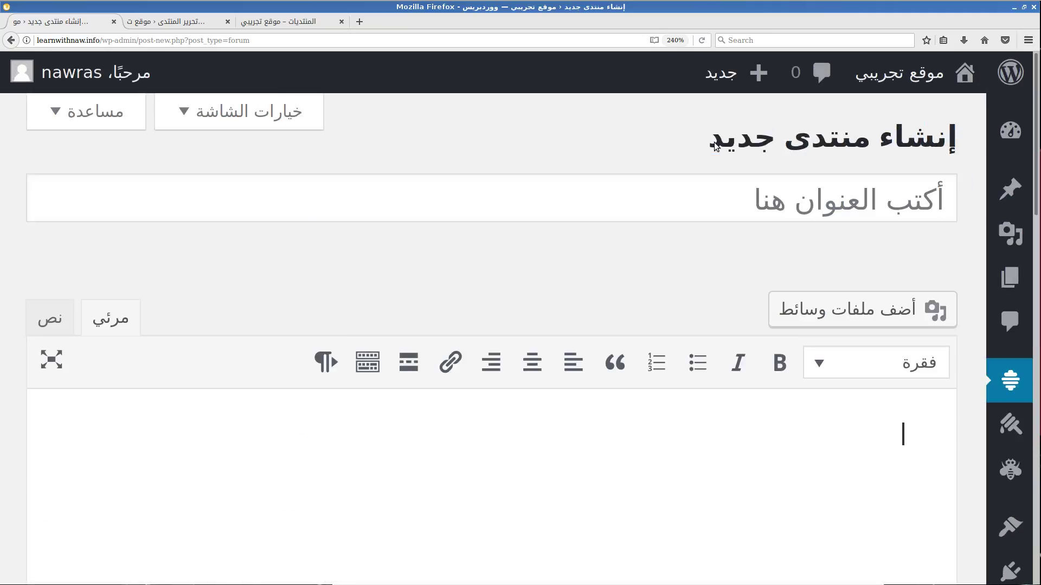
{"action": "left_click", "coordinate": [825, 188]}
{"action": "type", "text": "hg"}
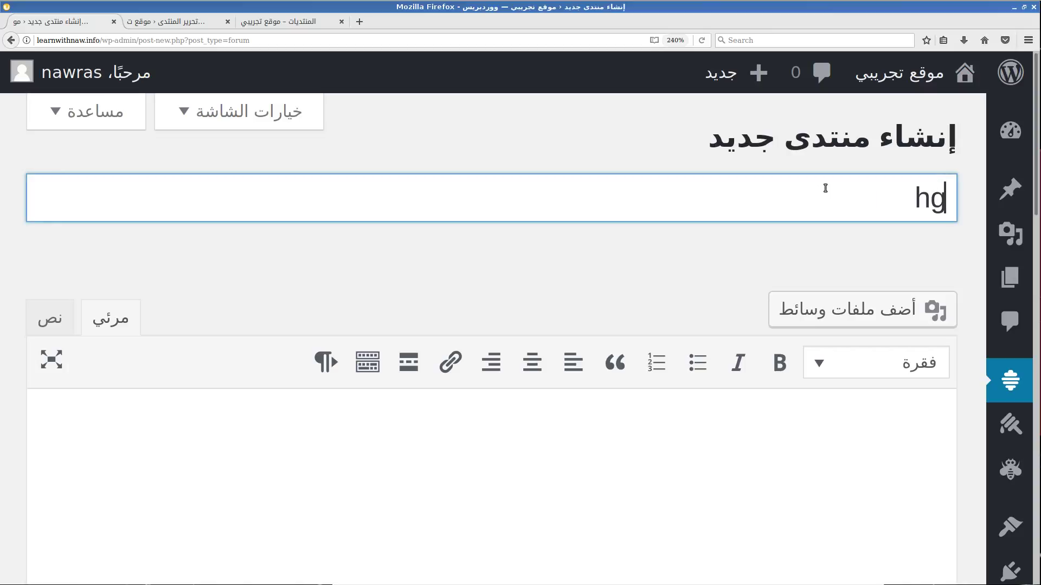
{"action": "key", "text": "BackSpace"}
{"action": "key", "text": "BackSpace"}
{"action": "type", "text": "الفلسفات"}
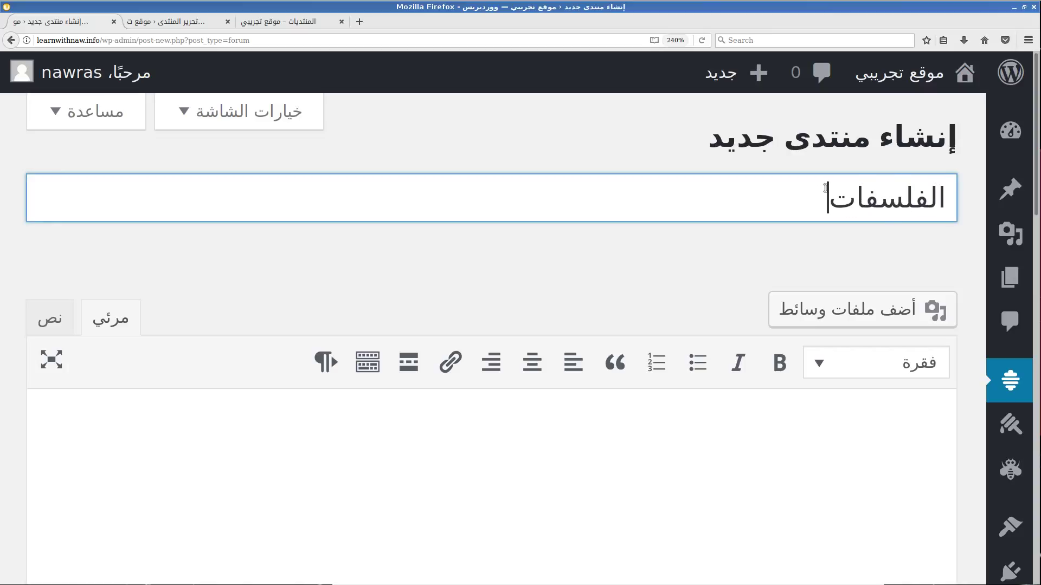
{"action": "key", "text": "BackSpace"}
{"action": "key", "text": "BackSpace"}
{"action": "key", "text": "BackSpace"}
{"action": "key", "text": "BackSpace"}
{"action": "key", "text": "BackSpace"}
{"action": "key", "text": "BackSpace"}
{"action": "key", "text": "BackSpace"}
{"action": "key", "text": "BackSpace"}
Title the new forum "الفلسفة حول العالم"
{"action": "type", "text": "الفل"}
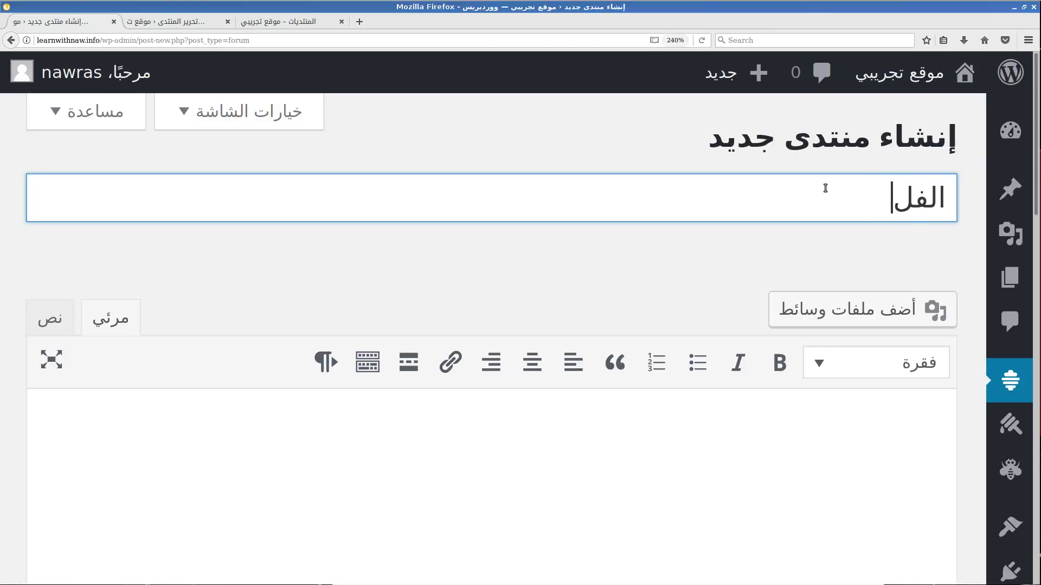
{"action": "type", "text": "سفة من"}
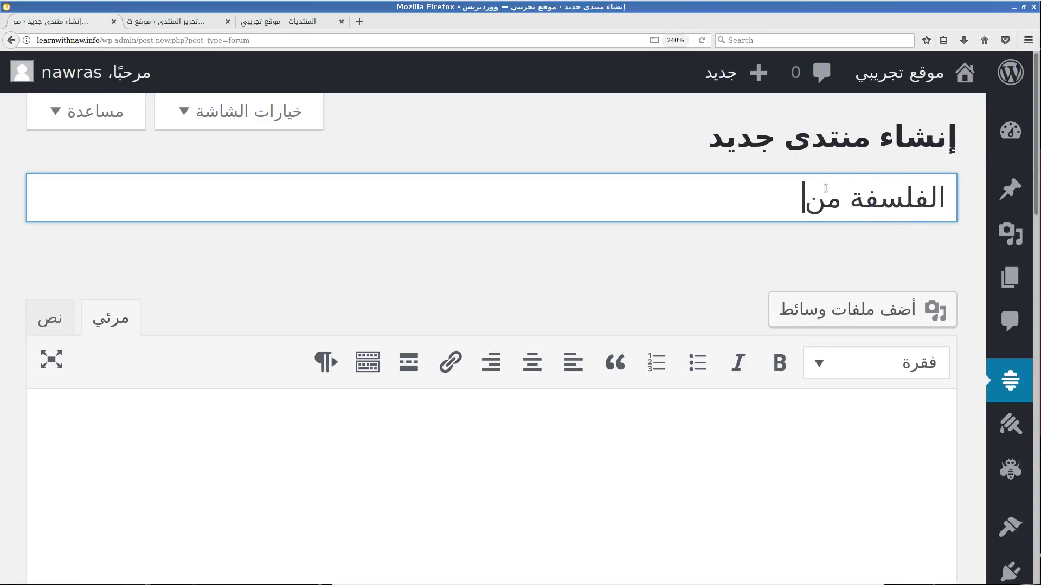
{"action": "key", "text": "BackSpace"}
{"action": "key", "text": "BackSpace"}
{"action": "type", "text": "ح"}
{"action": "key", "text": "BackSpace"}
{"action": "type", "text": "حول ال"}
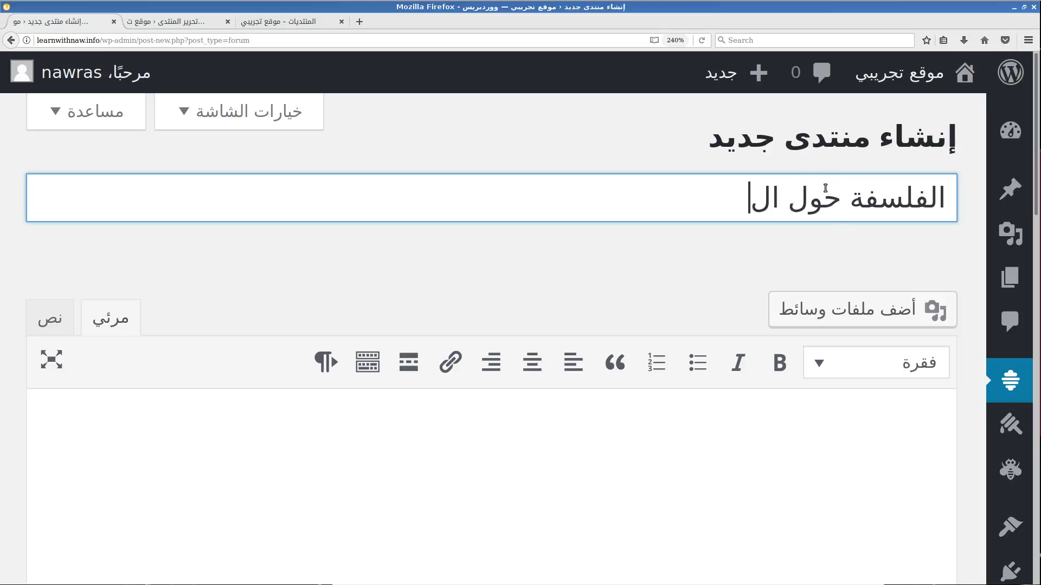
{"action": "type", "text": "عالم"}
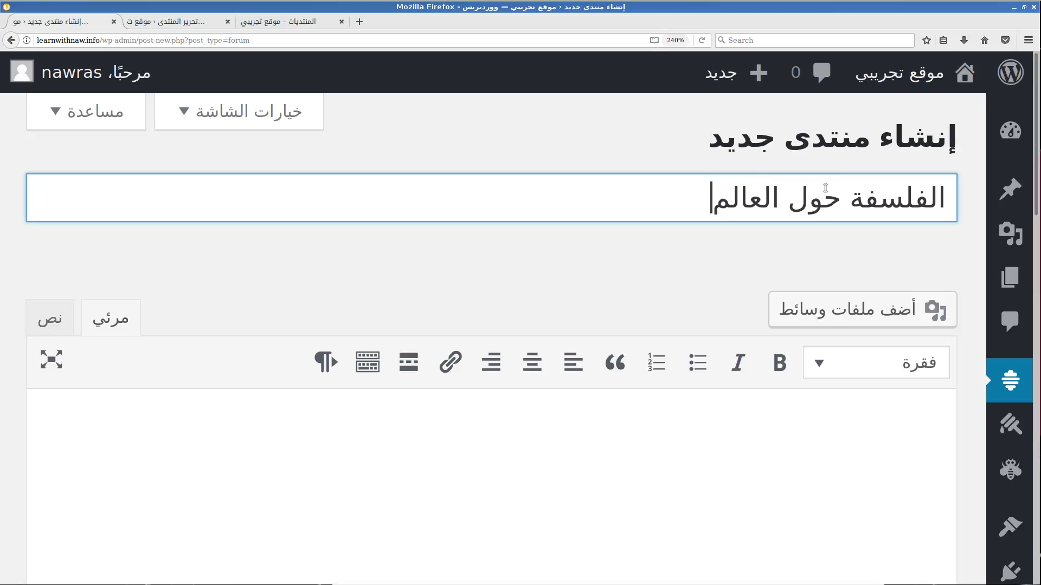
Write the forum's description as "نتحدث عن موضوعات الفلسفة المختلفة من دول مختلفة."
{"action": "key", "text": "Tab"}
{"action": "key", "text": "ctrl+minus"}
{"action": "key", "text": "ctrl+minus"}
{"action": "key", "text": "ctrl+minus"}
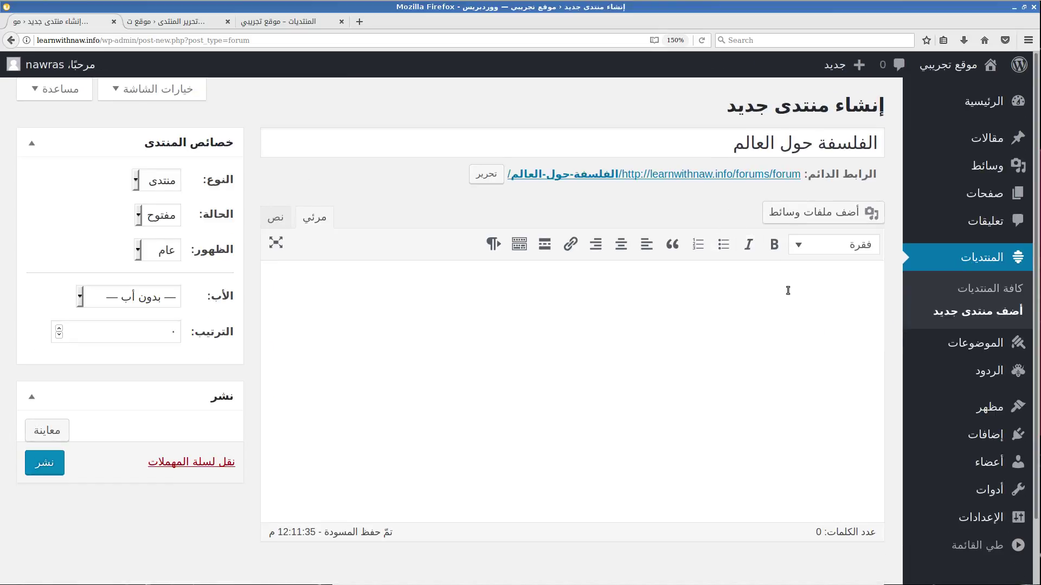
{"action": "type", "text": "ي"}
{"action": "type", "text": "نتحد"}
{"action": "type", "text": "ث عن "}
{"action": "type", "text": "موضوعات"}
{"action": "type", "text": " الفلسفة المخت"}
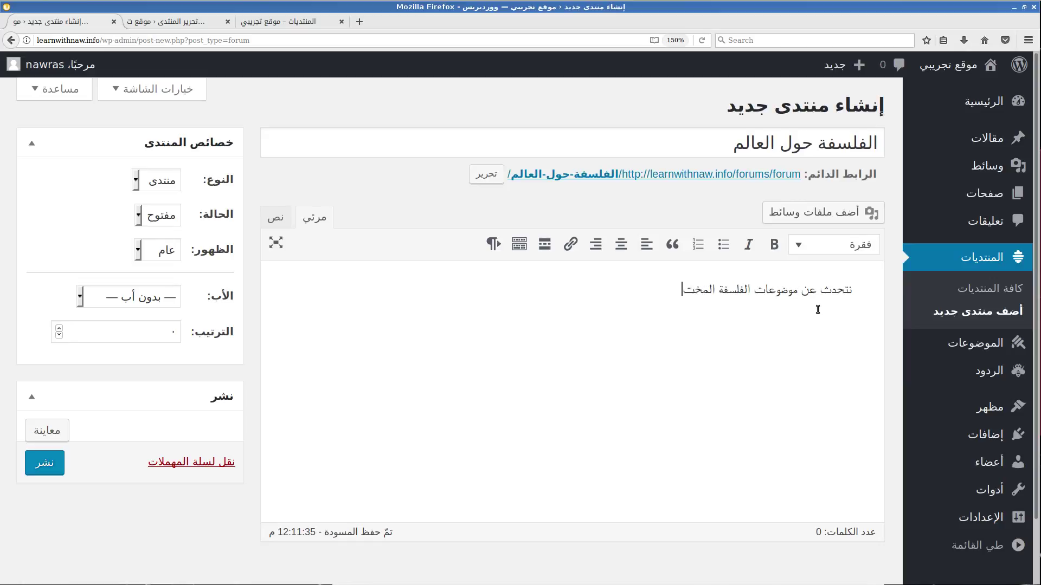
{"action": "type", "text": "لفة من دول مختلفة"}
Set the new forum's type (النوع) to تصنيف and collapse its forum properties
{"action": "key", "text": "ctrl+plus"}
{"action": "key", "text": "ctrl+plus"}
{"action": "key", "text": "ctrl+plus"}
{"action": "key", "text": "ctrl+plus"}
{"action": "scroll", "coordinate": [594, 310], "scroll_direction": "down", "scroll_amount": 2}
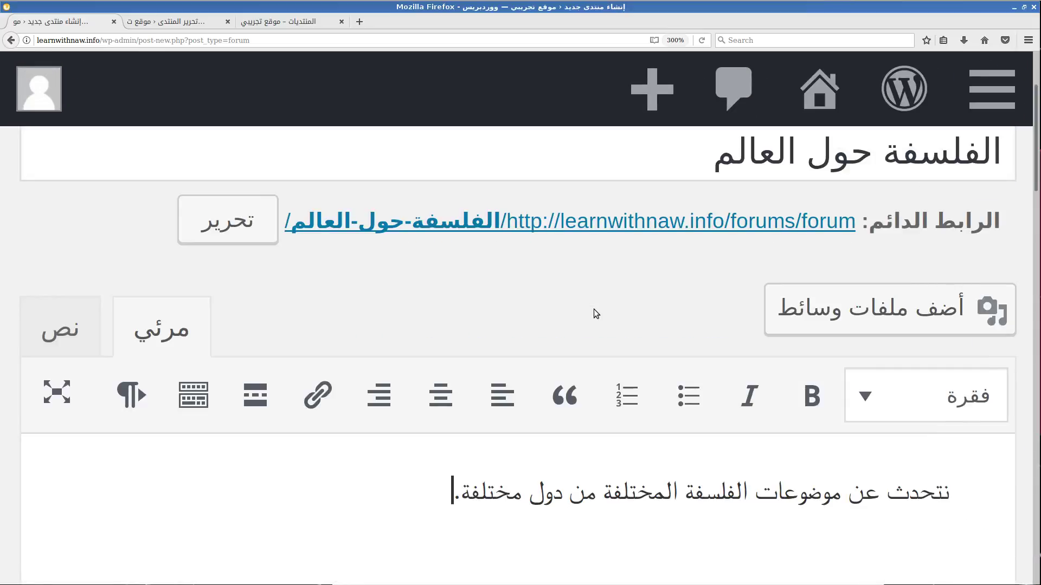
{"action": "key", "text": "ctrl+minus"}
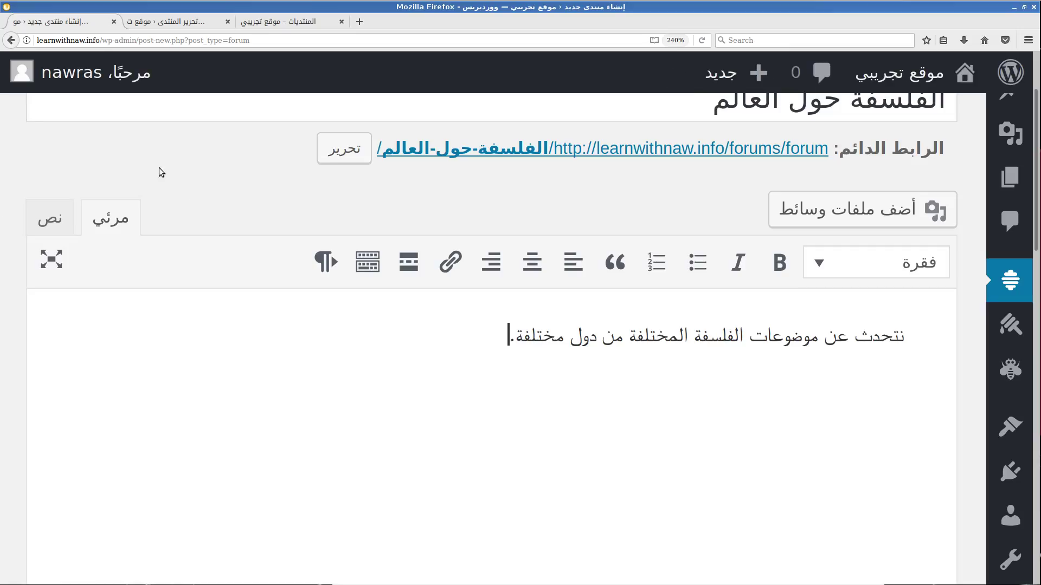
{"action": "scroll", "coordinate": [232, 195], "scroll_direction": "down", "scroll_amount": 10}
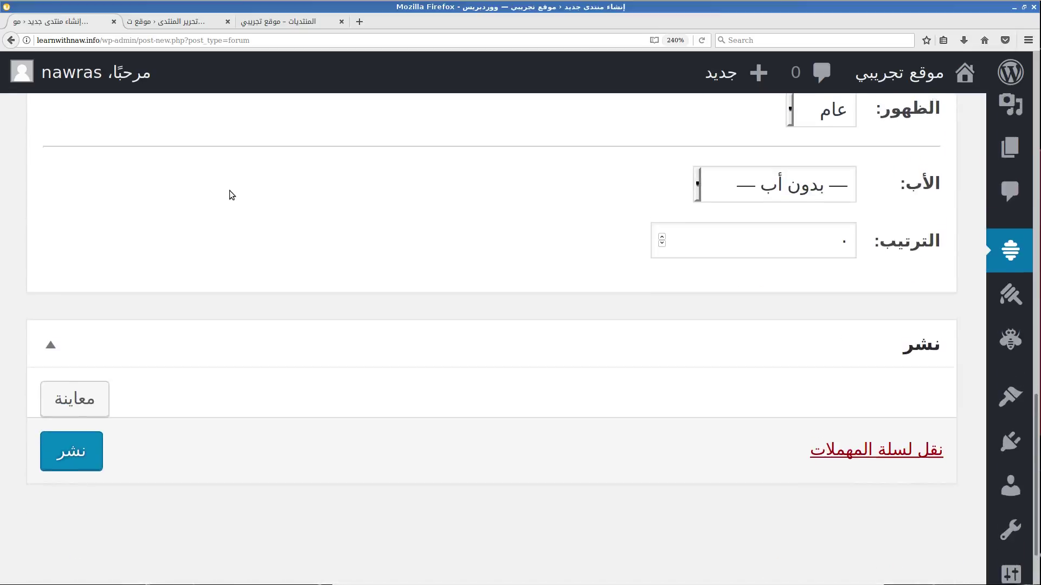
{"action": "scroll", "coordinate": [231, 195], "scroll_direction": "up", "scroll_amount": 3}
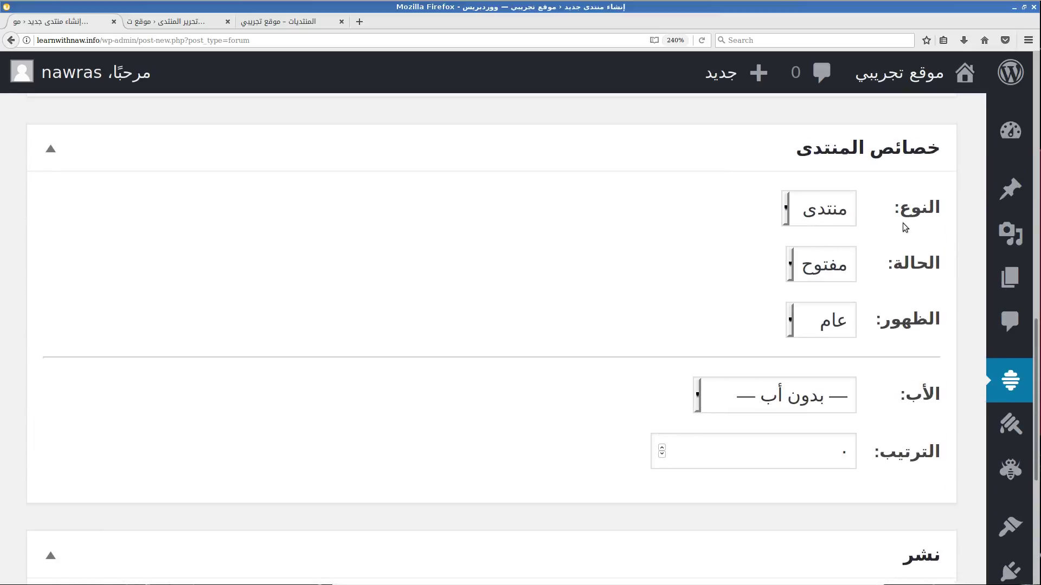
{"action": "left_click", "coordinate": [828, 221]}
{"action": "left_click", "coordinate": [821, 283]}
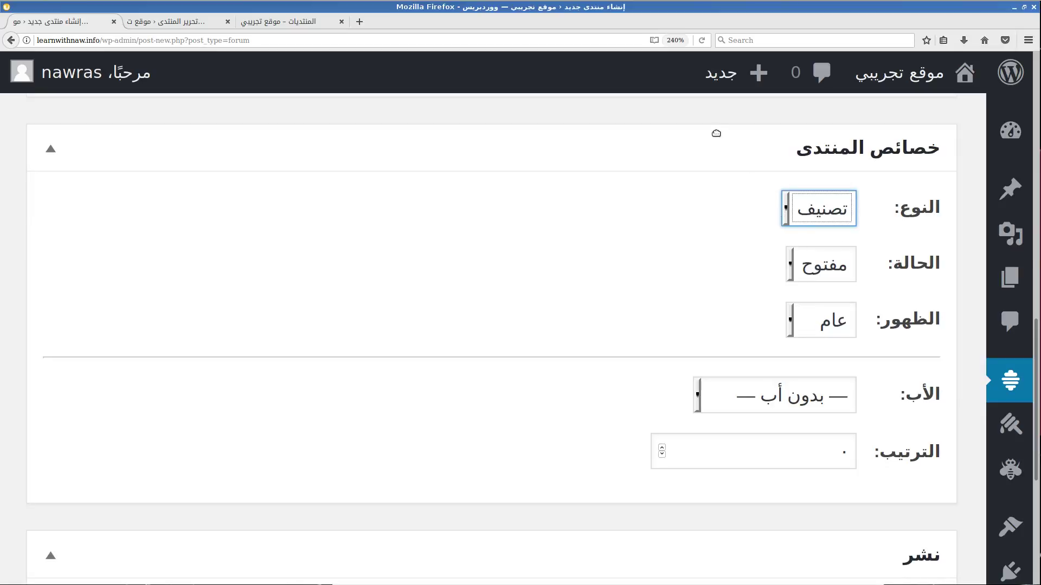
{"action": "left_click", "coordinate": [716, 133]}
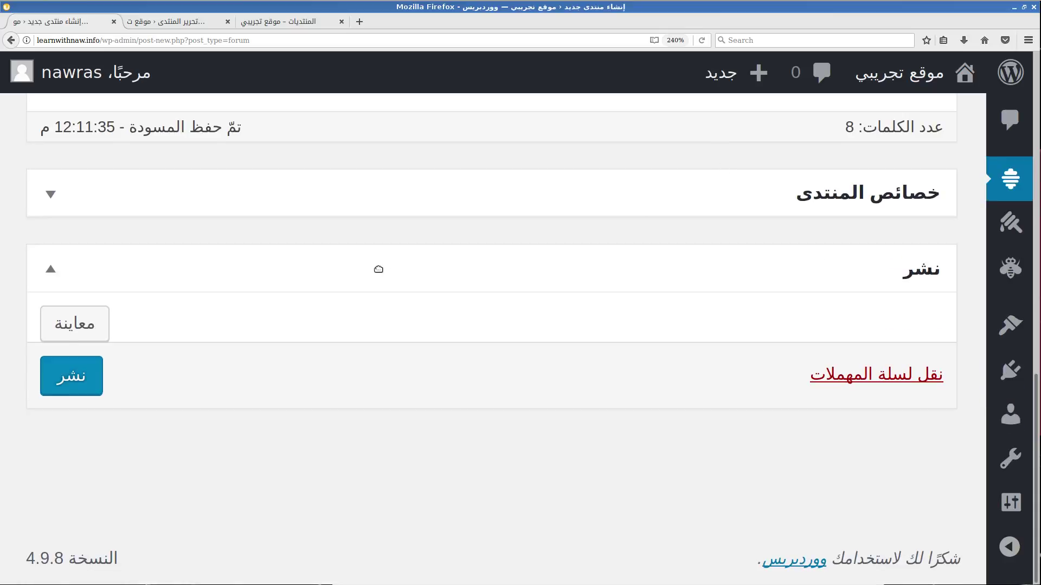
Publish the new "الفلسفة حول العالم" category forum
{"action": "left_click", "coordinate": [78, 376]}
{"action": "left_click", "coordinate": [277, 21]}
{"action": "left_click", "coordinate": [178, 23]}
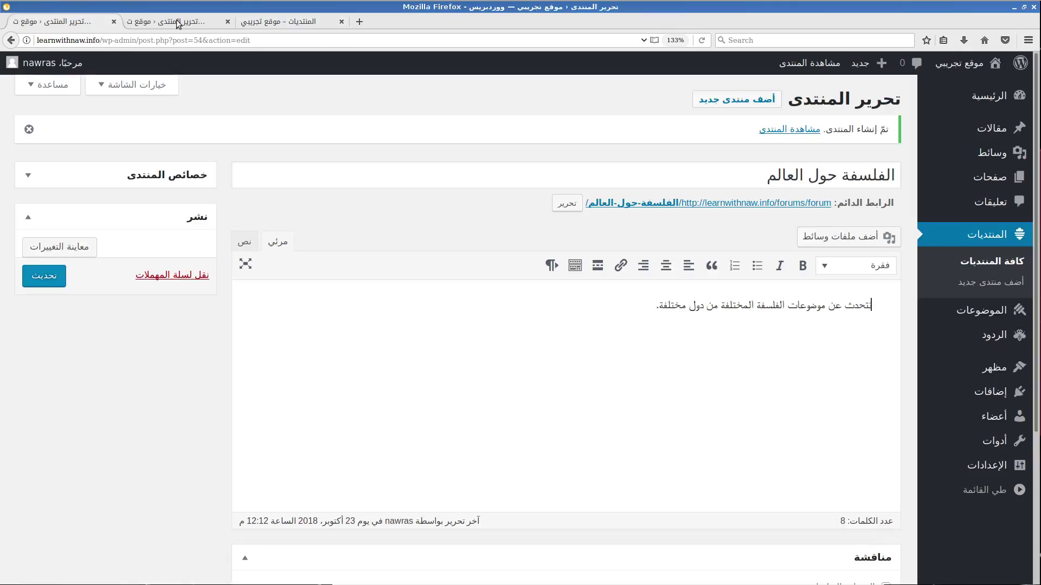
Set the parent (الأب) of the "الفلسفة البوذية" forum to "الفلسفة حول العالم" and update the forum
{"action": "left_click", "coordinate": [982, 264]}
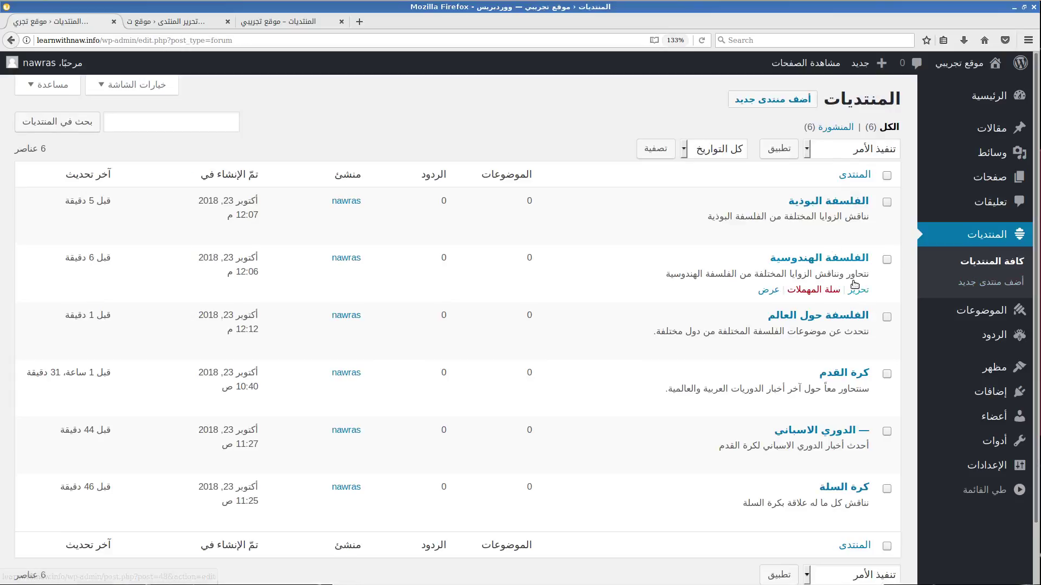
{"action": "left_click", "coordinate": [859, 234]}
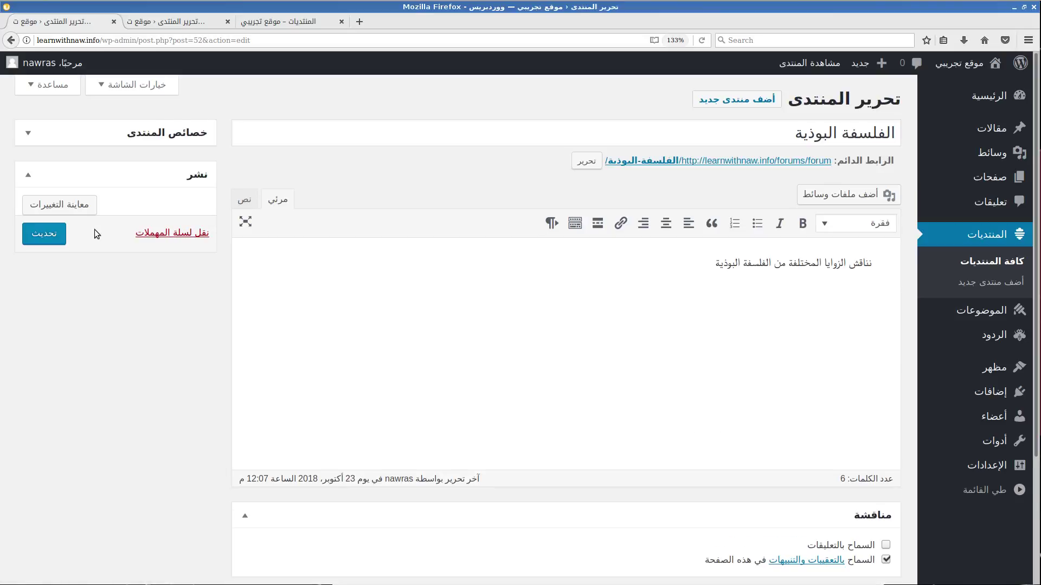
{"action": "left_click", "coordinate": [63, 142]}
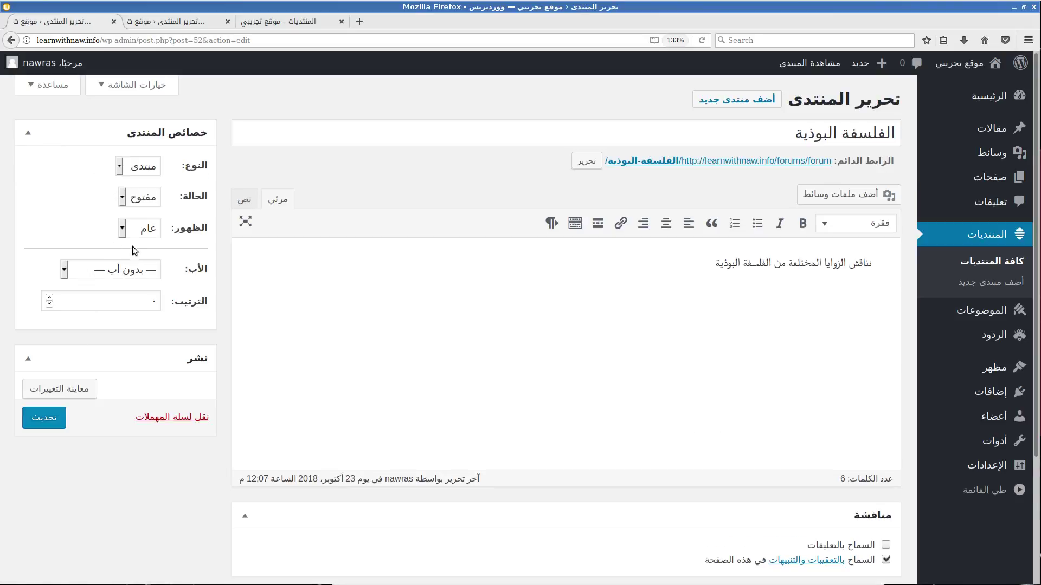
{"action": "left_click", "coordinate": [106, 270]}
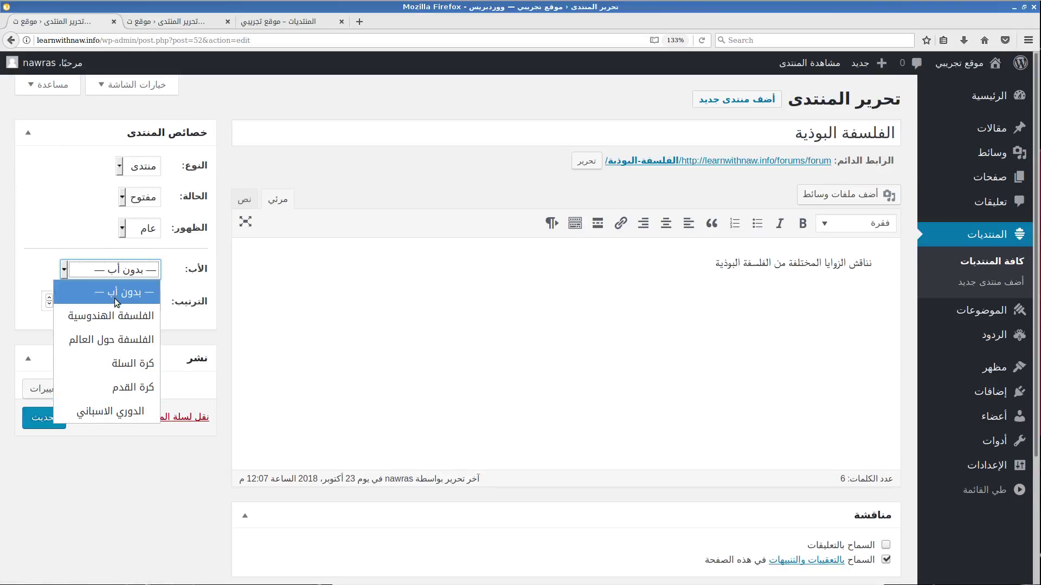
{"action": "left_click", "coordinate": [114, 340]}
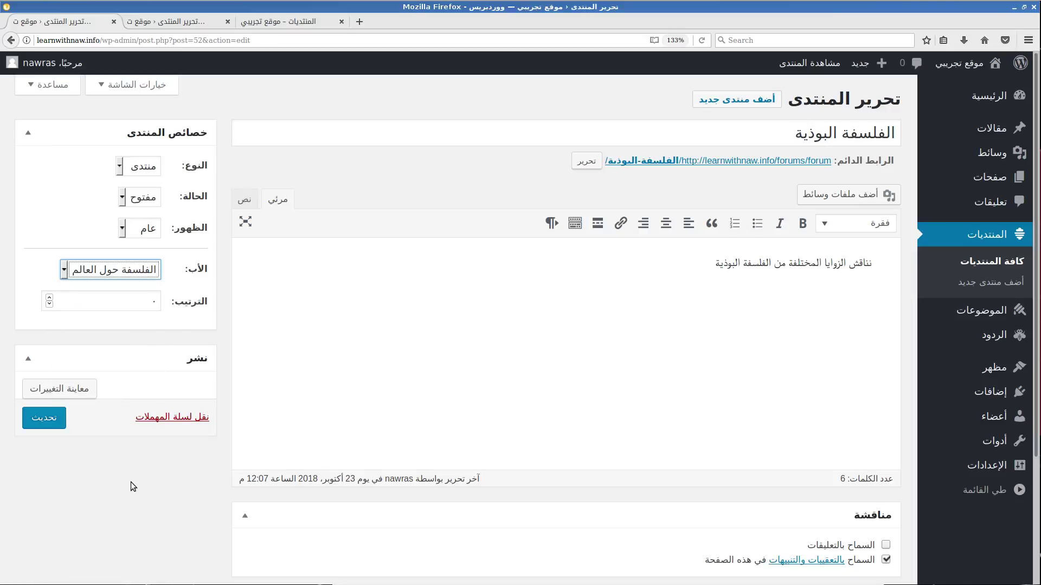
{"action": "left_click", "coordinate": [63, 424]}
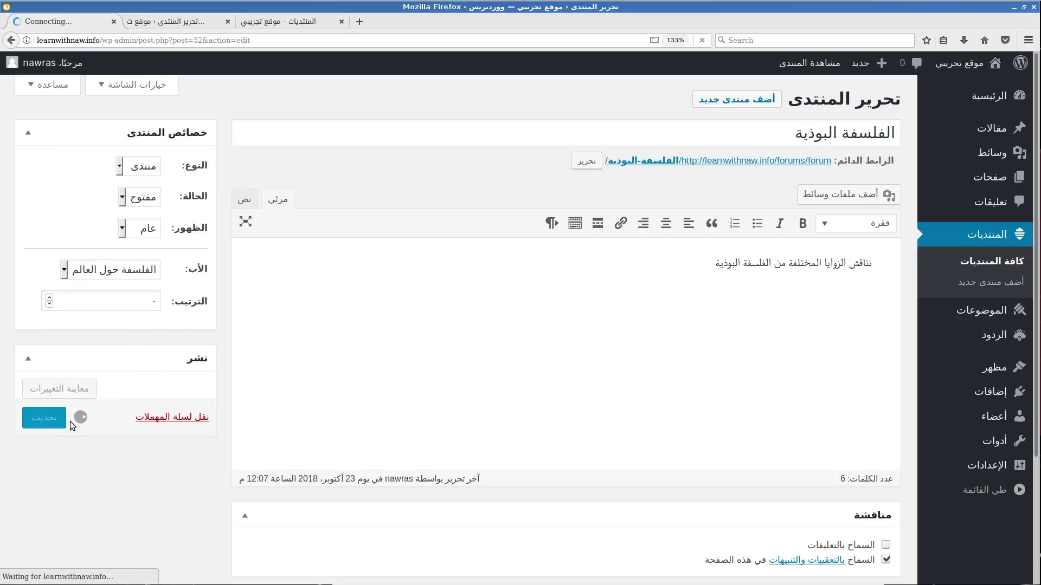
Set the parent (الأب) of the "الفلسفة الهندوسية" forum to "الفلسفة حول العالم" and update the forum
{"action": "left_click", "coordinate": [966, 260]}
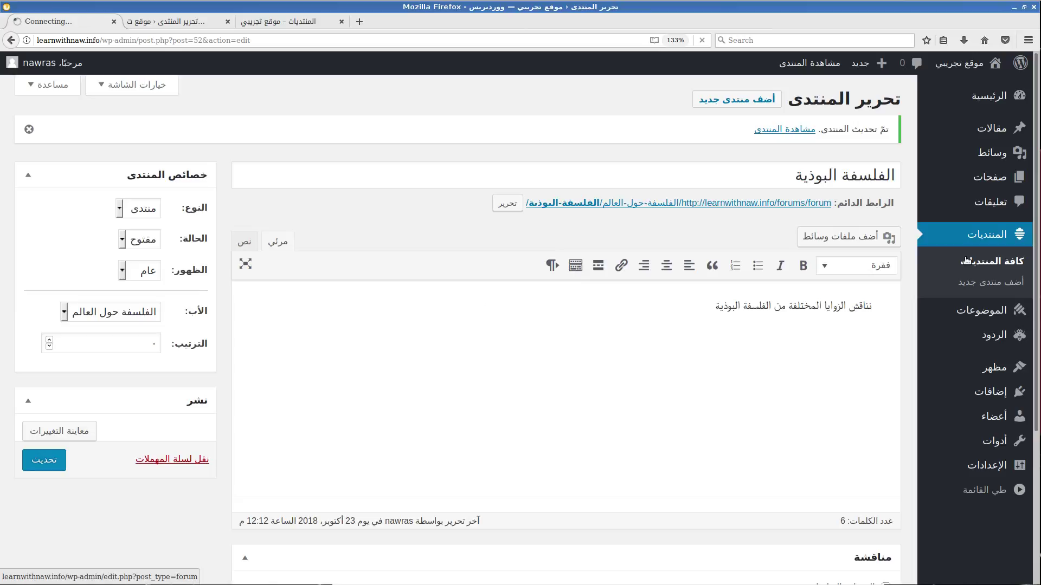
{"action": "mouse_move", "coordinate": [838, 265]}
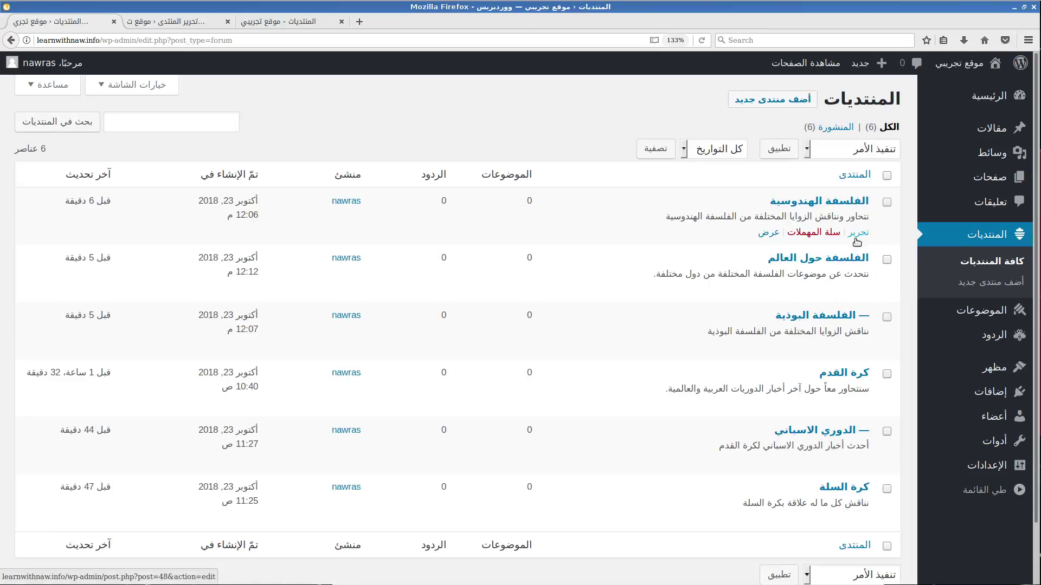
{"action": "left_click", "coordinate": [858, 232]}
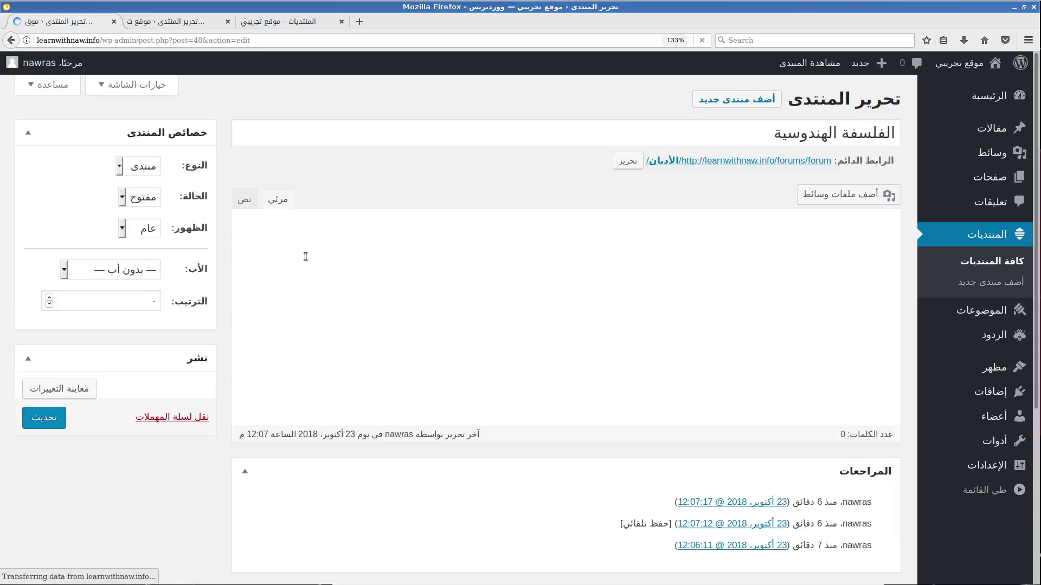
{"action": "left_click", "coordinate": [126, 269]}
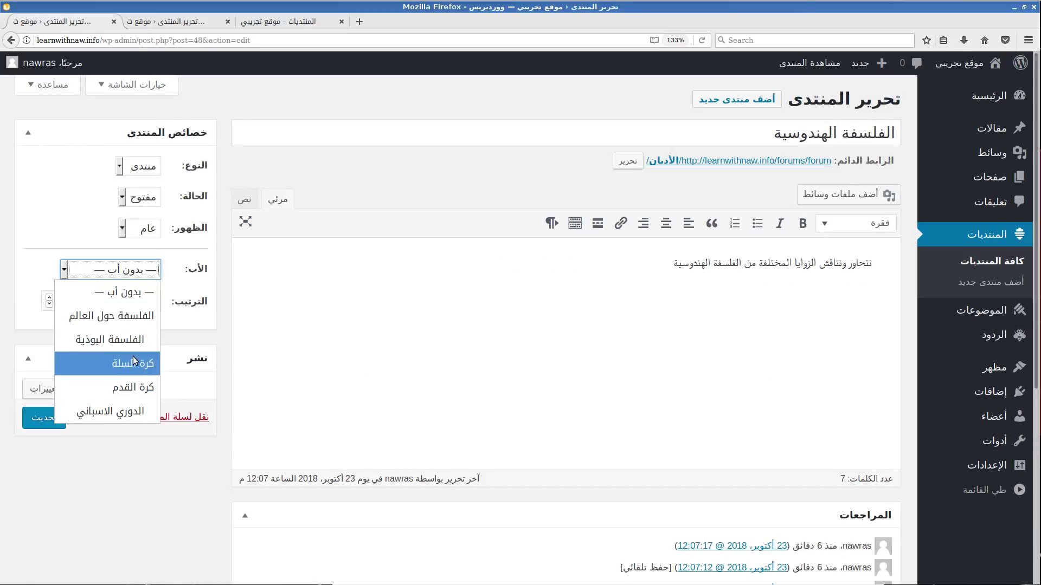
{"action": "left_click", "coordinate": [127, 316]}
{"action": "left_click", "coordinate": [46, 417]}
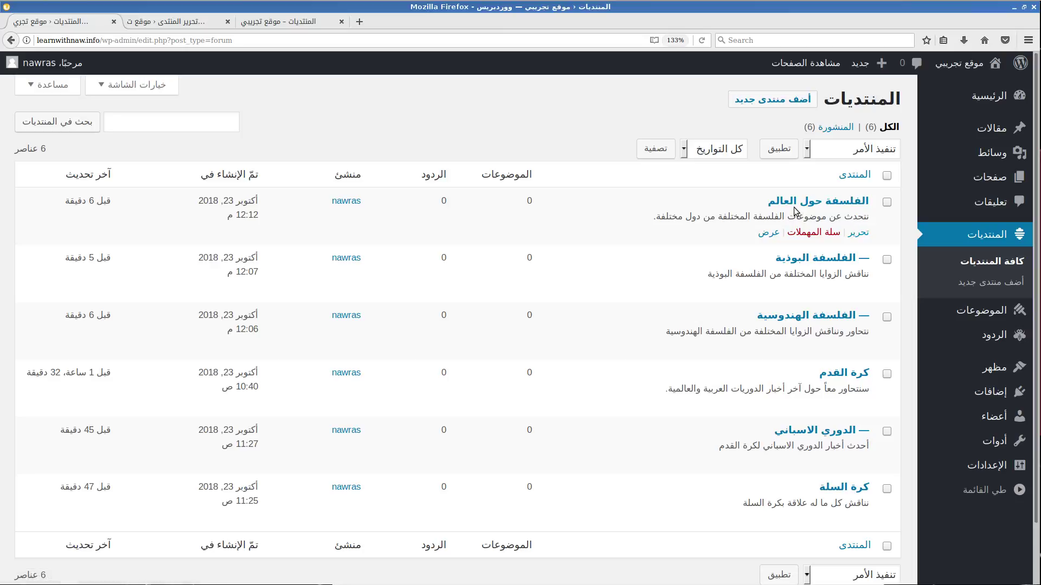
View the "الفلسفة حول العالم" category on the site, and the site's main forums page (قسم المنتديات)
{"action": "left_click", "coordinate": [769, 233]}
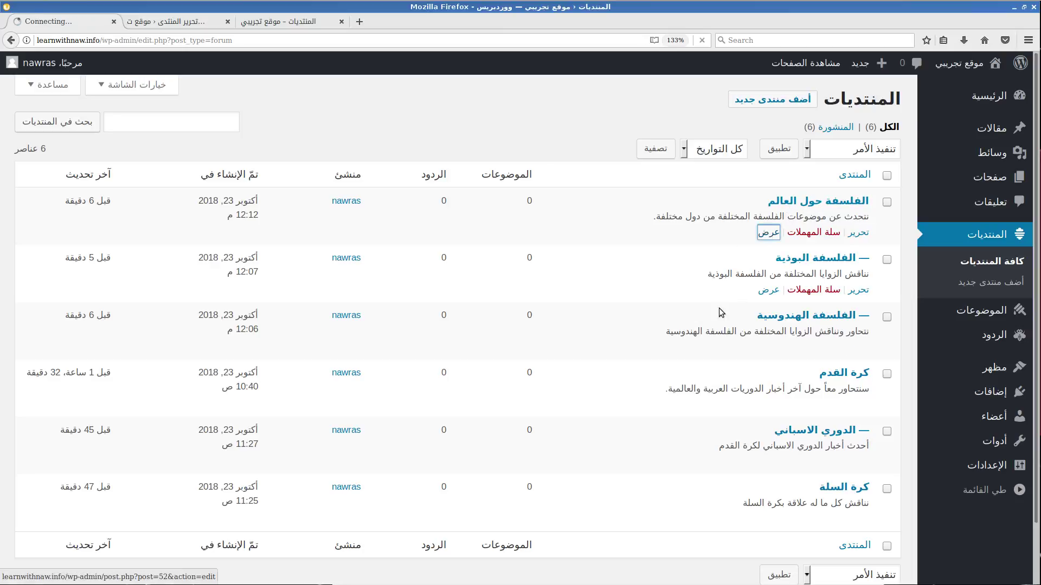
{"action": "scroll", "coordinate": [576, 377], "scroll_direction": "down", "scroll_amount": 3}
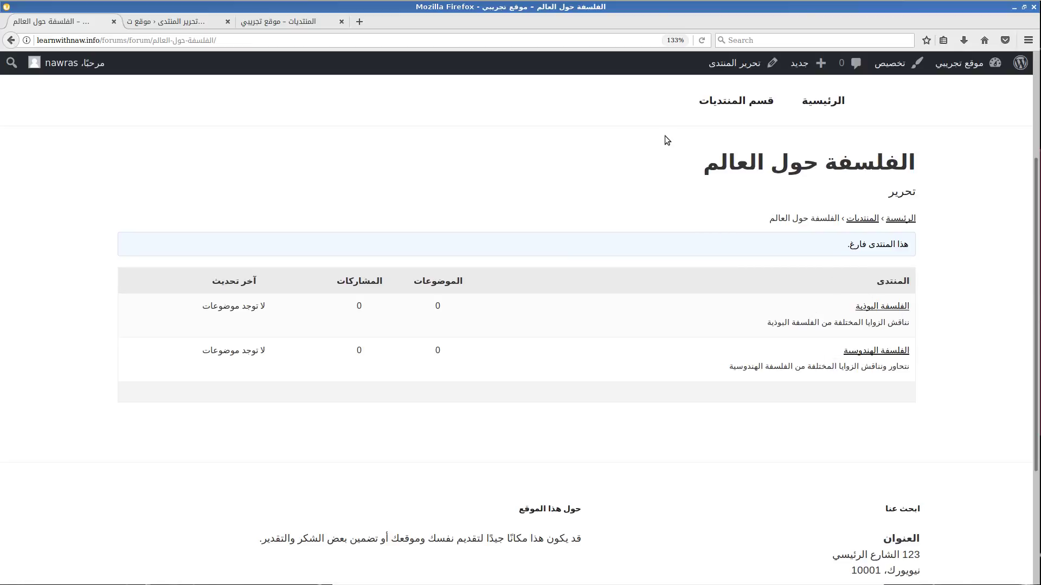
{"action": "left_click", "coordinate": [761, 114]}
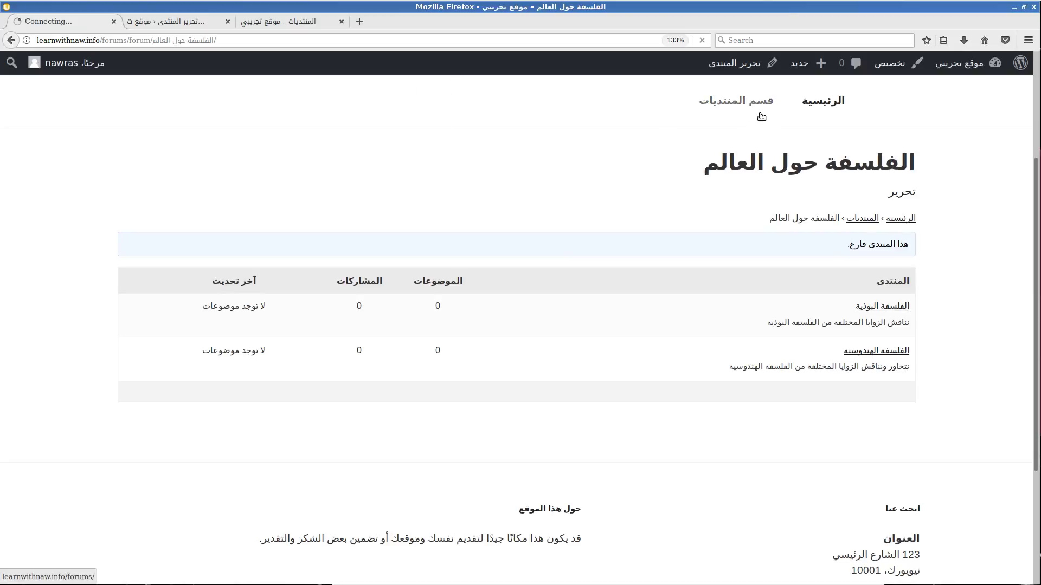
{"action": "scroll", "coordinate": [723, 366], "scroll_direction": "down", "scroll_amount": 3}
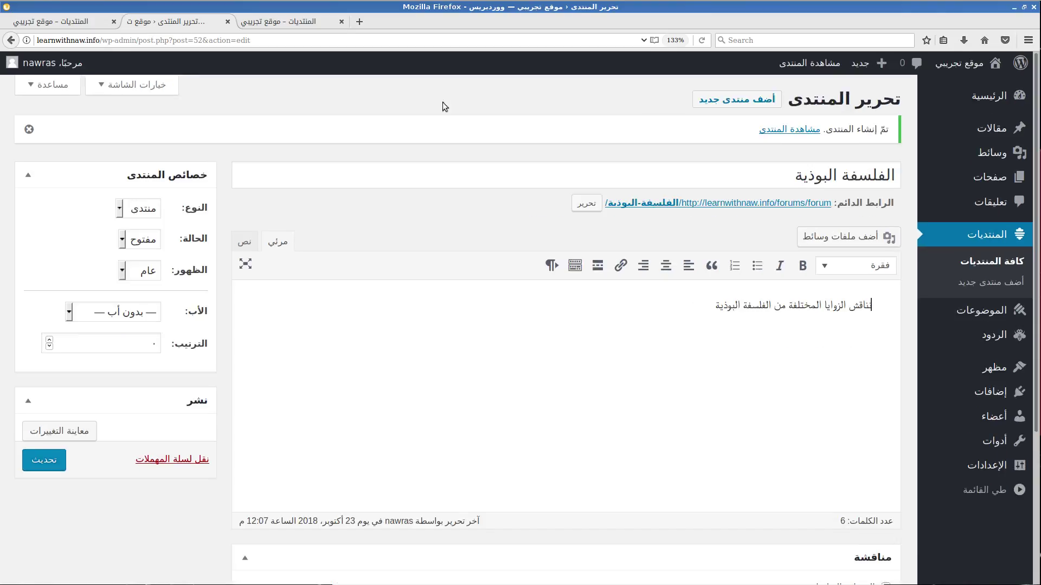
Create a new forum titled "الرياضة" with the description "سنناقش موضوعات رياضية حول كرة القدم وكرة السلة."
{"action": "left_click", "coordinate": [757, 106]}
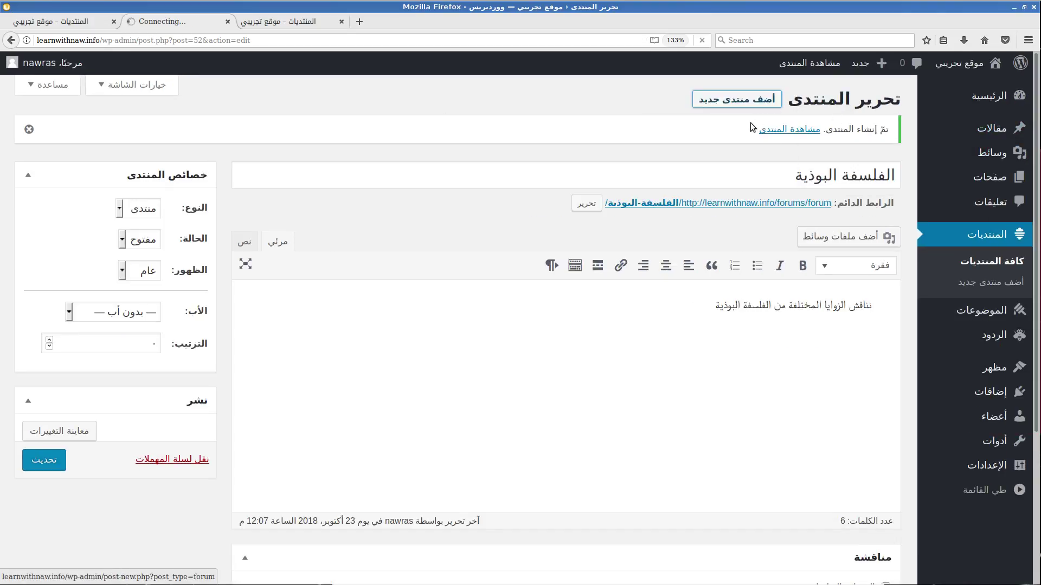
{"action": "type", "text": "الرياضة"}
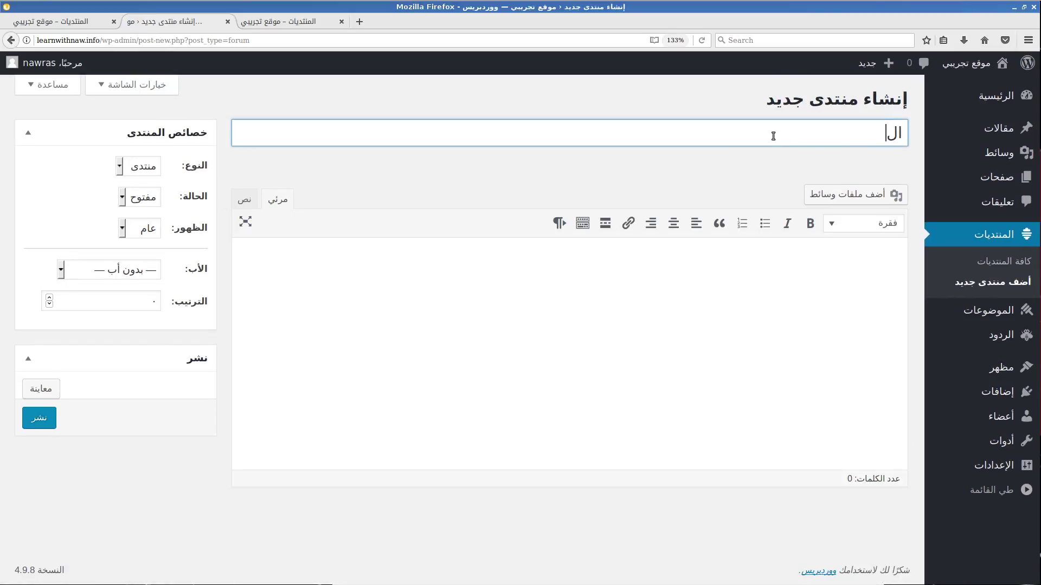
{"action": "left_click", "coordinate": [773, 260]}
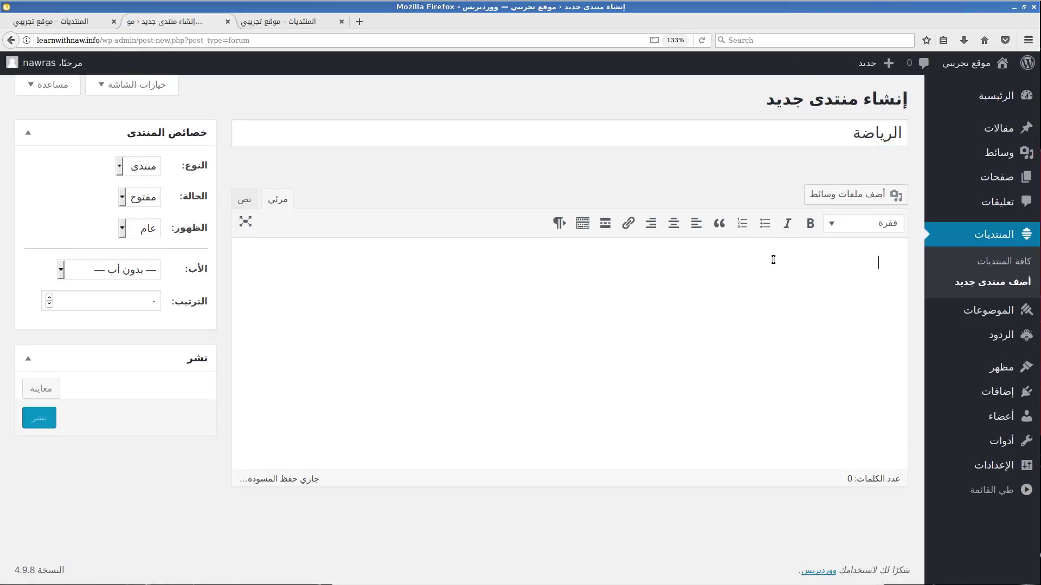
{"action": "type", "text": "ستن"}
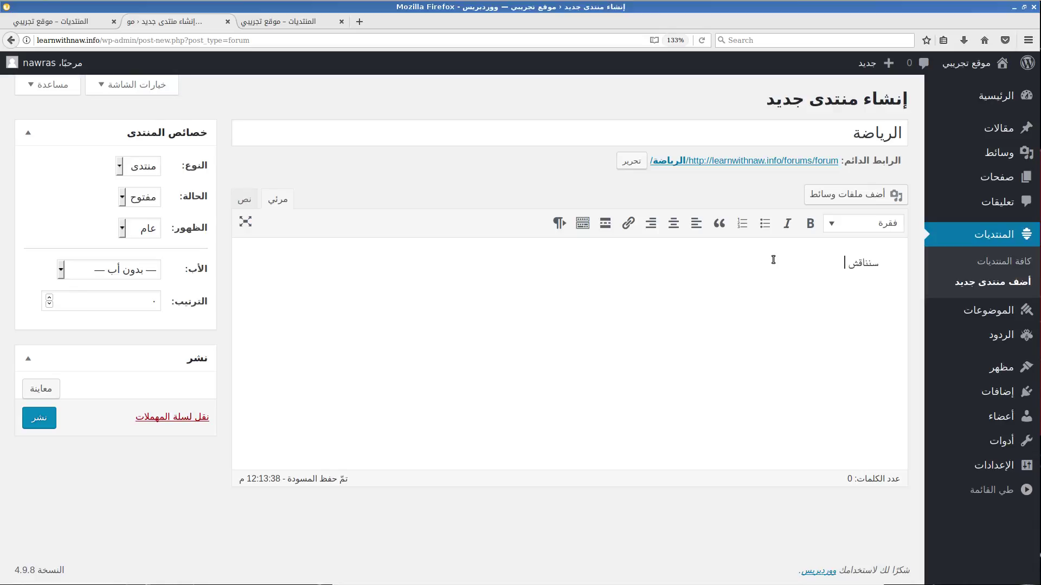
{"action": "type", "text": "اقش موضوعات رياضية حول كرة القدم وكرة الس"}
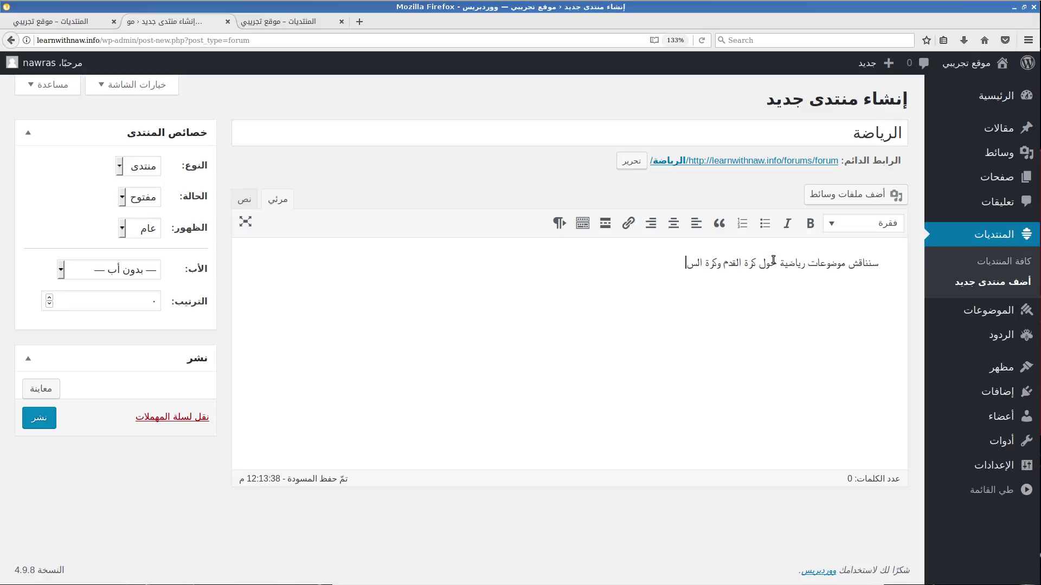
{"action": "type", "text": "لة."}
Compare the earlier forums listing with the updated one to see how the philosophy forums are arranged
{"action": "left_click", "coordinate": [292, 22]}
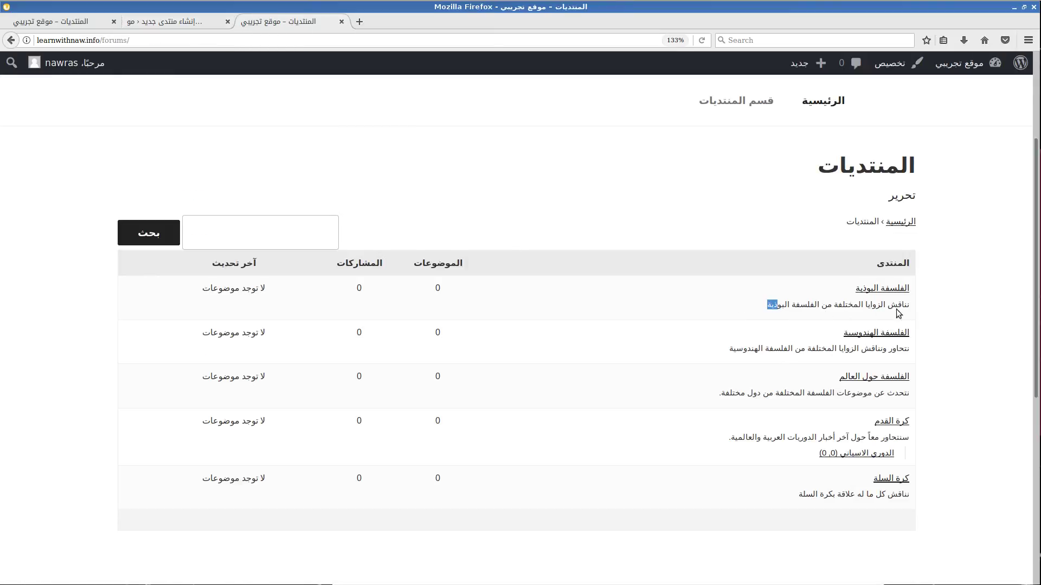
{"action": "left_click_drag", "start_coordinate": [777, 305], "coordinate": [899, 305]}
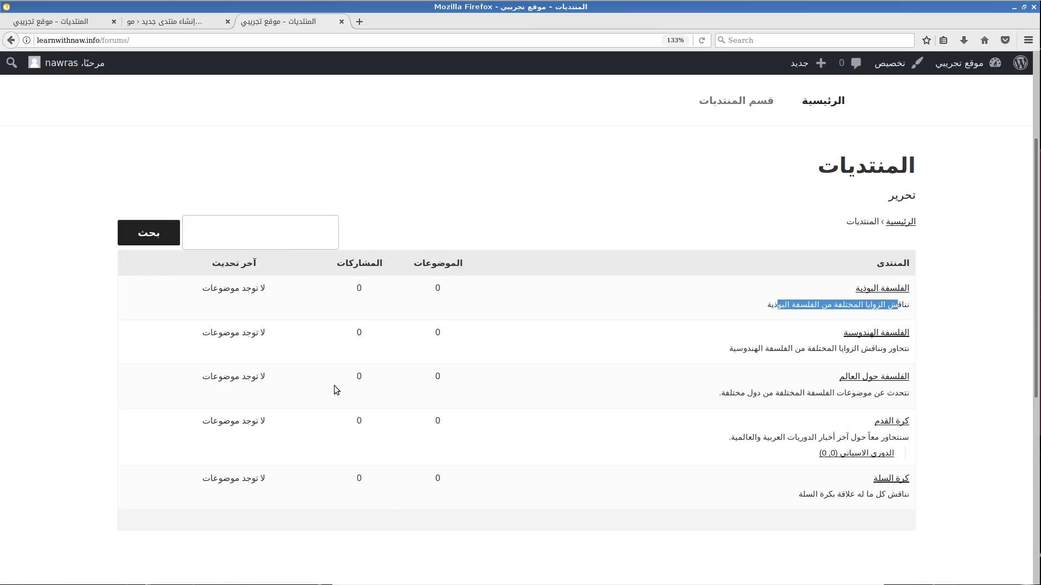
{"action": "left_click", "coordinate": [97, 22]}
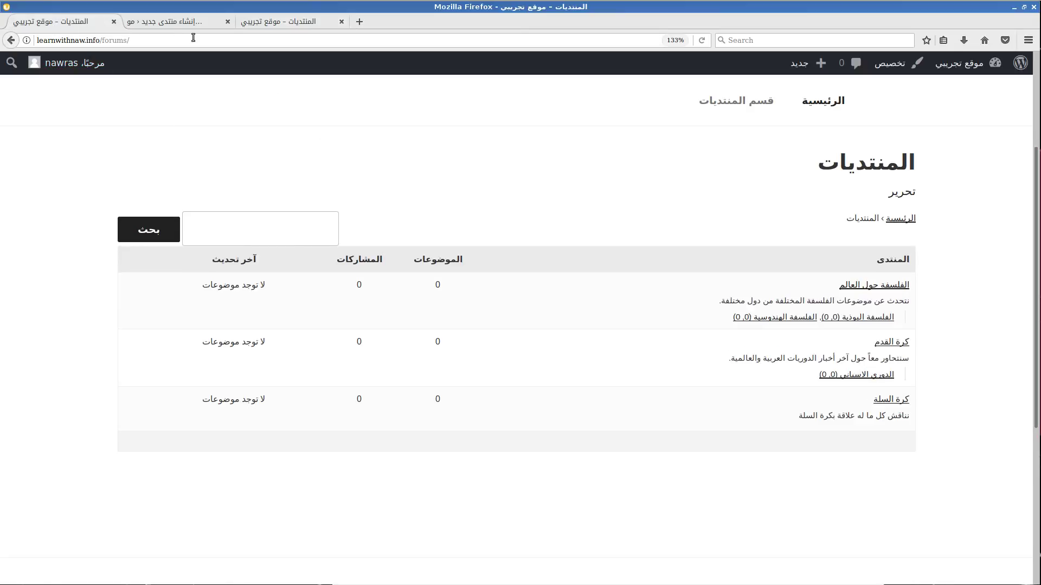
Set the type (النوع) of the new "الرياضة" forum to تصنيف and publish it
{"action": "left_click", "coordinate": [170, 21]}
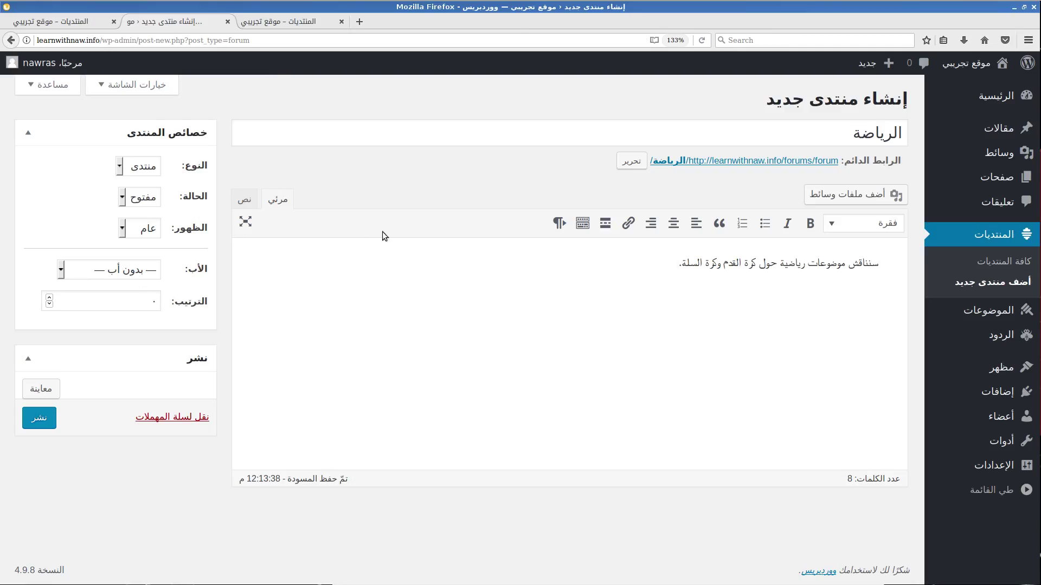
{"action": "left_click", "coordinate": [147, 161]}
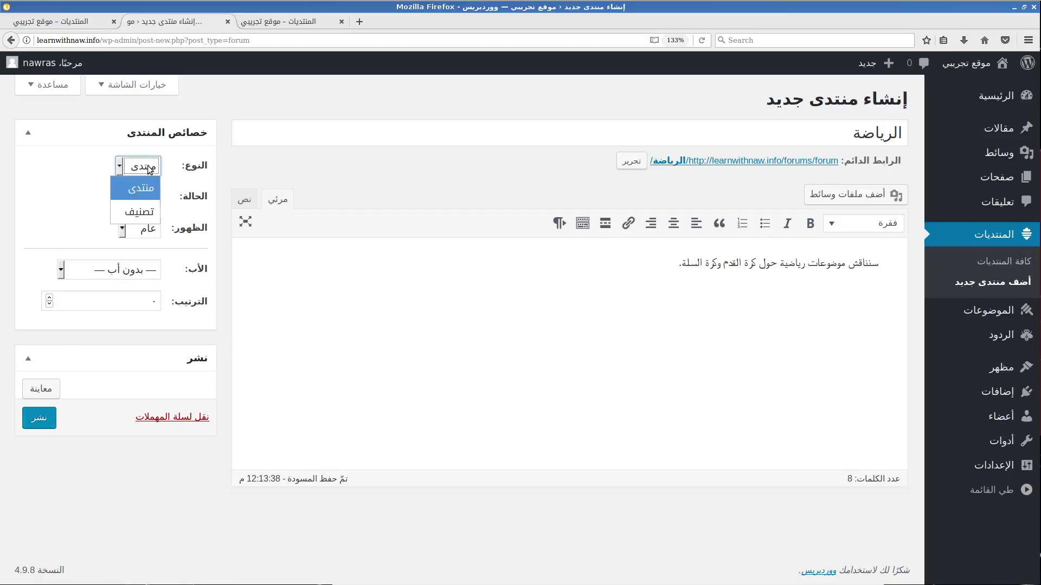
{"action": "left_click", "coordinate": [140, 185]}
{"action": "left_click", "coordinate": [39, 418]}
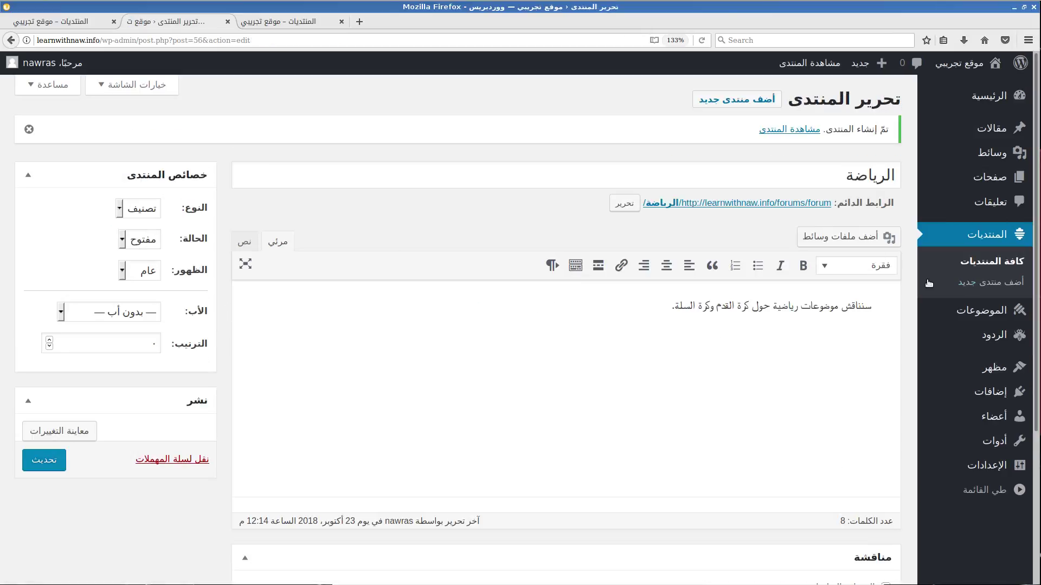
Set the parent (الأب) of the "كرة القدم" forum to "الرياضة" and update the forum
{"action": "left_click", "coordinate": [991, 262]}
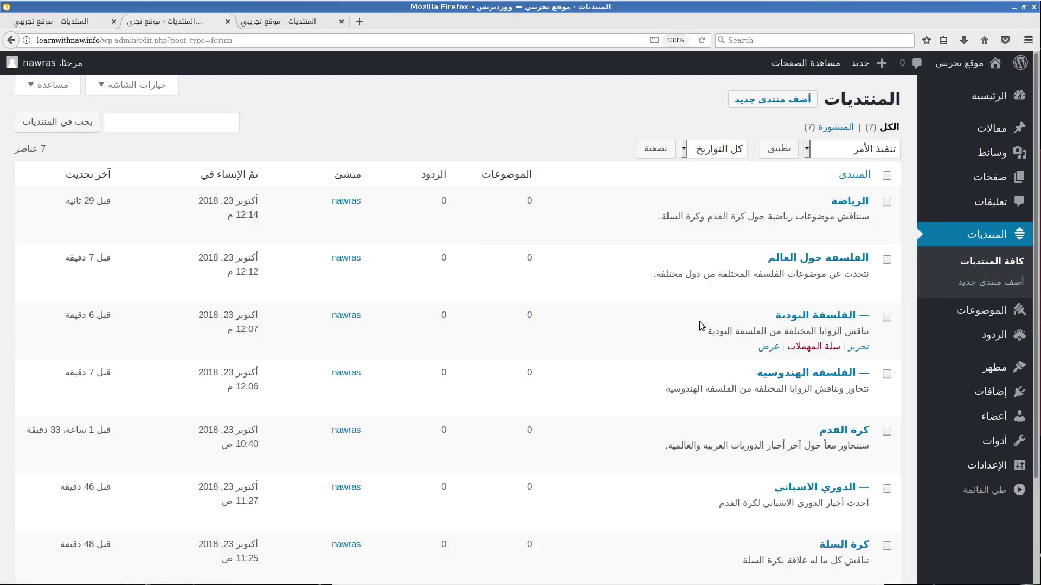
{"action": "scroll", "coordinate": [791, 359], "scroll_direction": "down", "scroll_amount": 1}
{"action": "scroll", "coordinate": [790, 359], "scroll_direction": "down", "scroll_amount": 3}
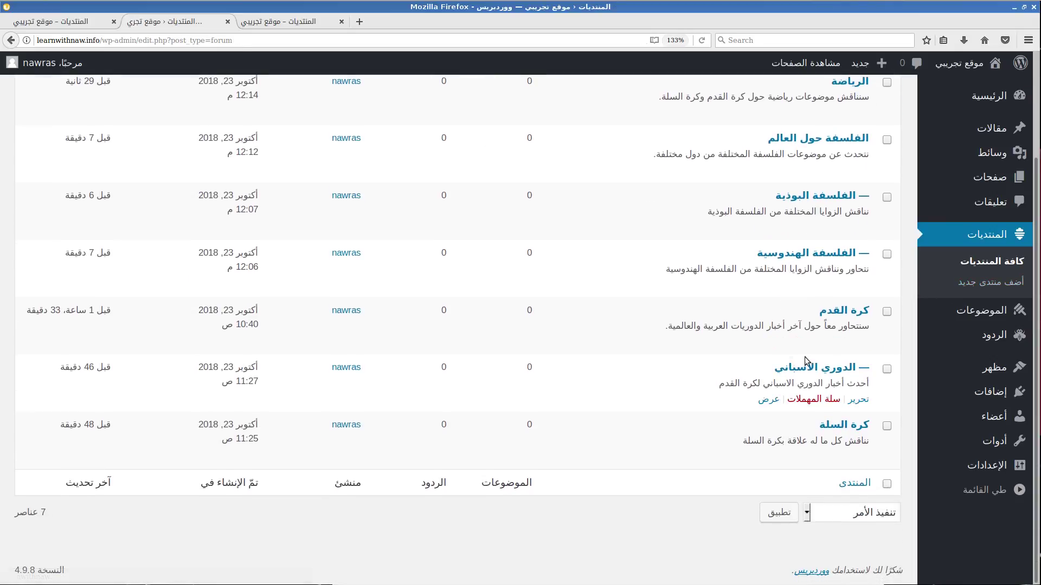
{"action": "left_click", "coordinate": [859, 343]}
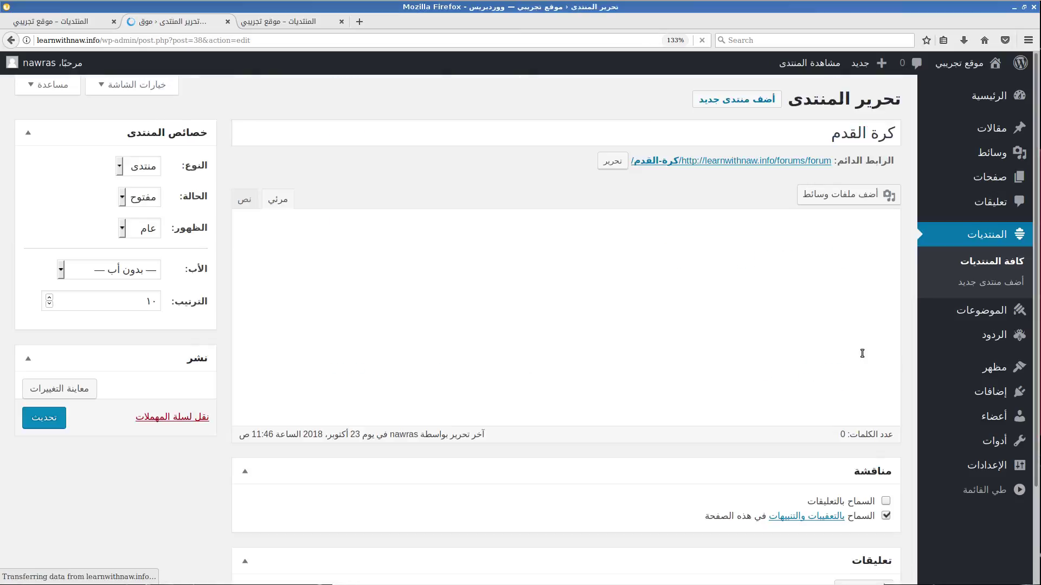
{"action": "left_click", "coordinate": [59, 270]}
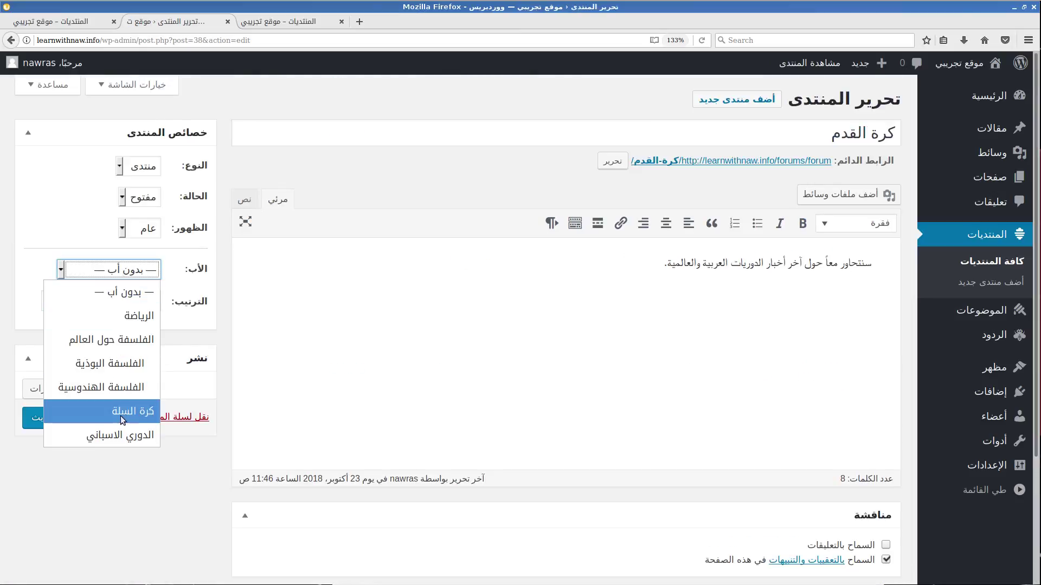
{"action": "left_click", "coordinate": [139, 316]}
{"action": "left_click", "coordinate": [60, 418]}
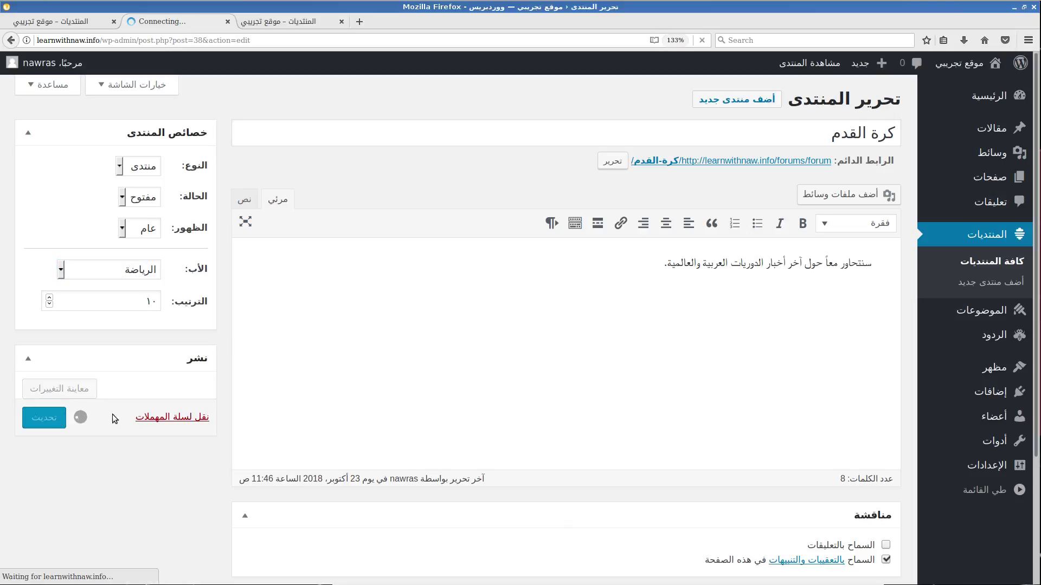
Set the parent (الأب) of the "كرة السلة" forum to "الرياضة" and update the forum
{"action": "left_click", "coordinate": [952, 271]}
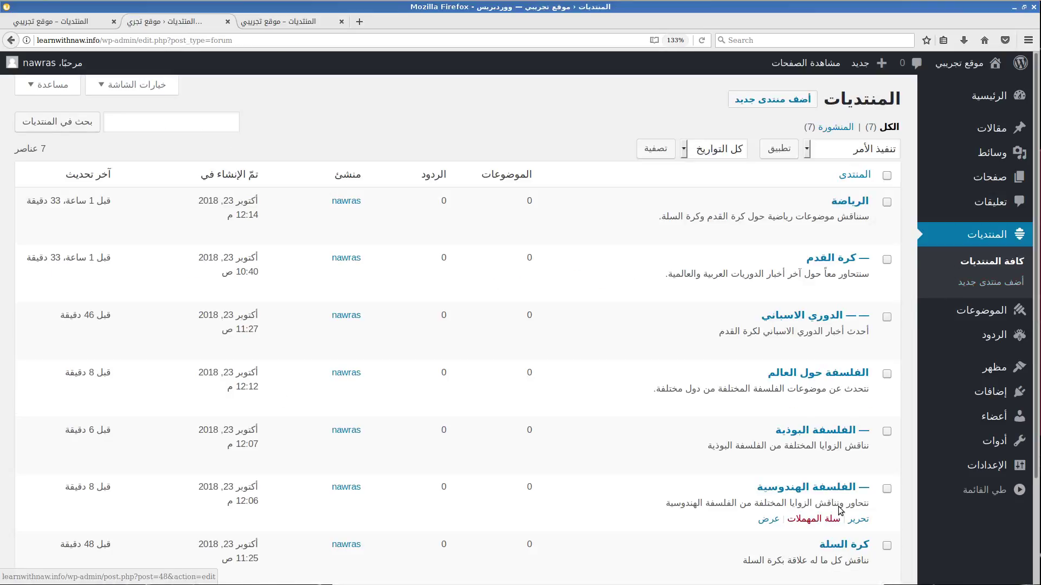
{"action": "scroll", "coordinate": [863, 531], "scroll_direction": "down", "scroll_amount": 4}
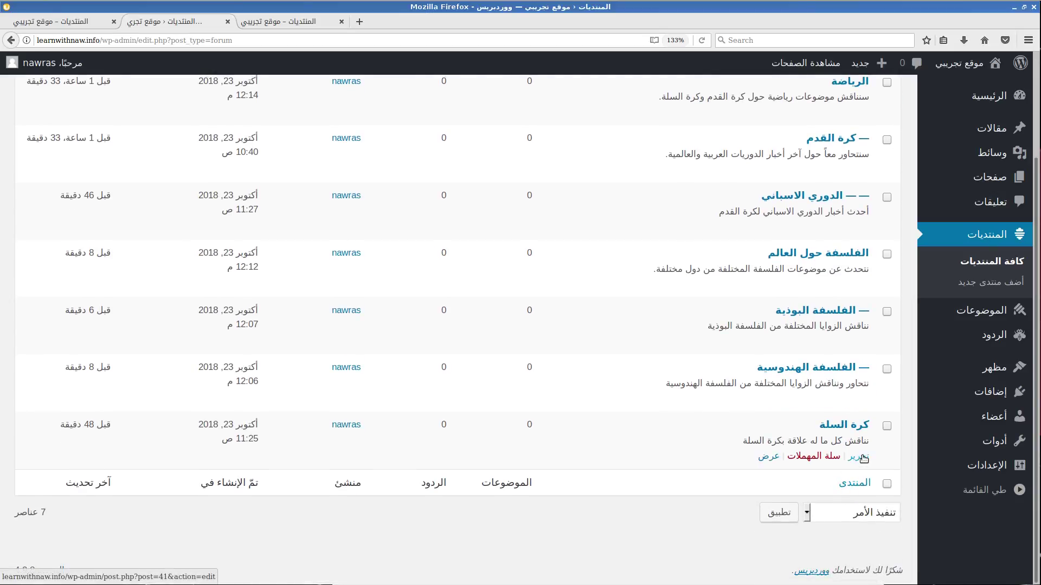
{"action": "left_click", "coordinate": [858, 457]}
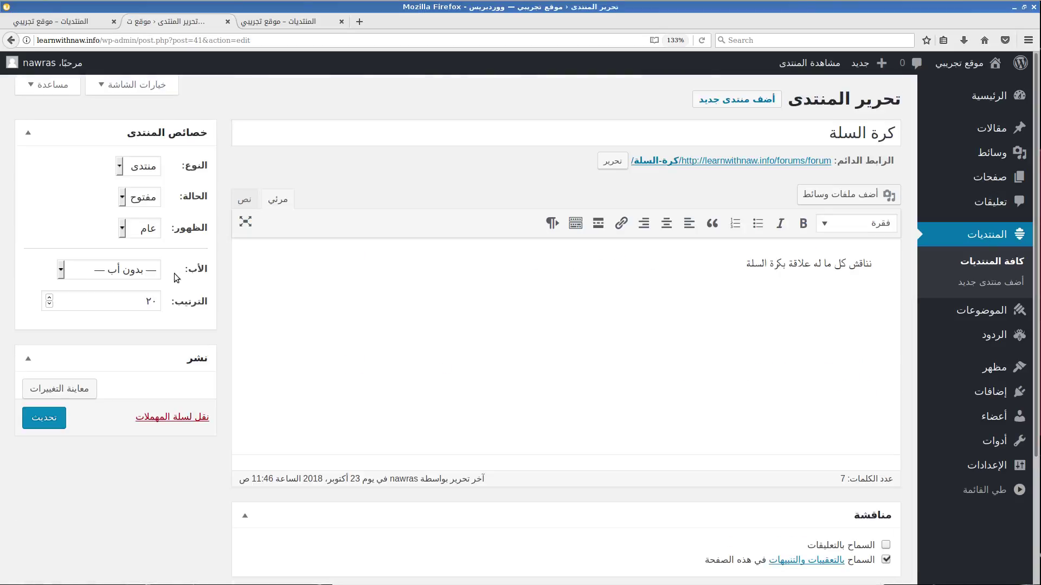
{"action": "left_click", "coordinate": [115, 273]}
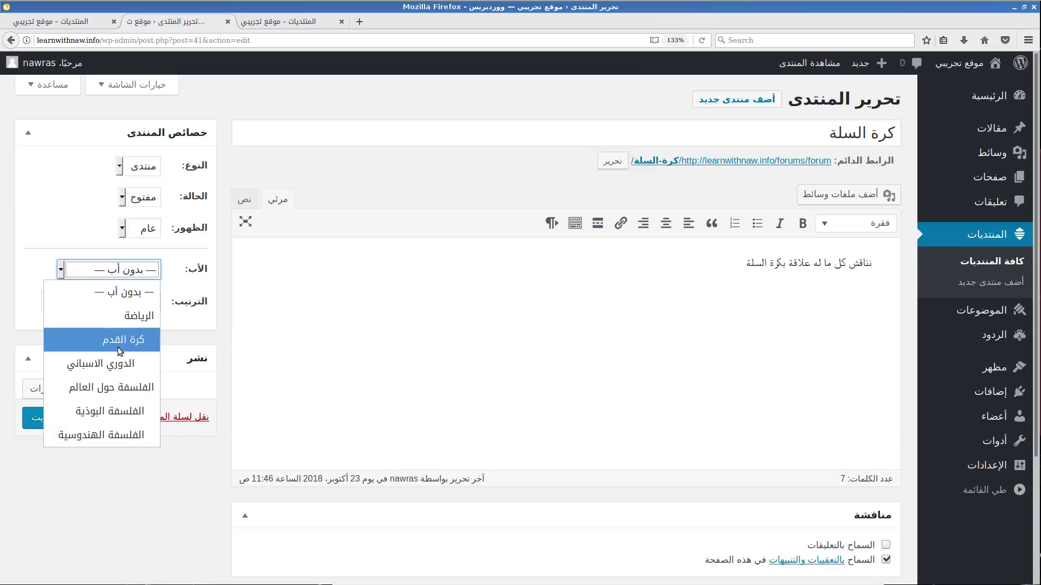
{"action": "left_click", "coordinate": [129, 316]}
{"action": "left_click", "coordinate": [44, 417]}
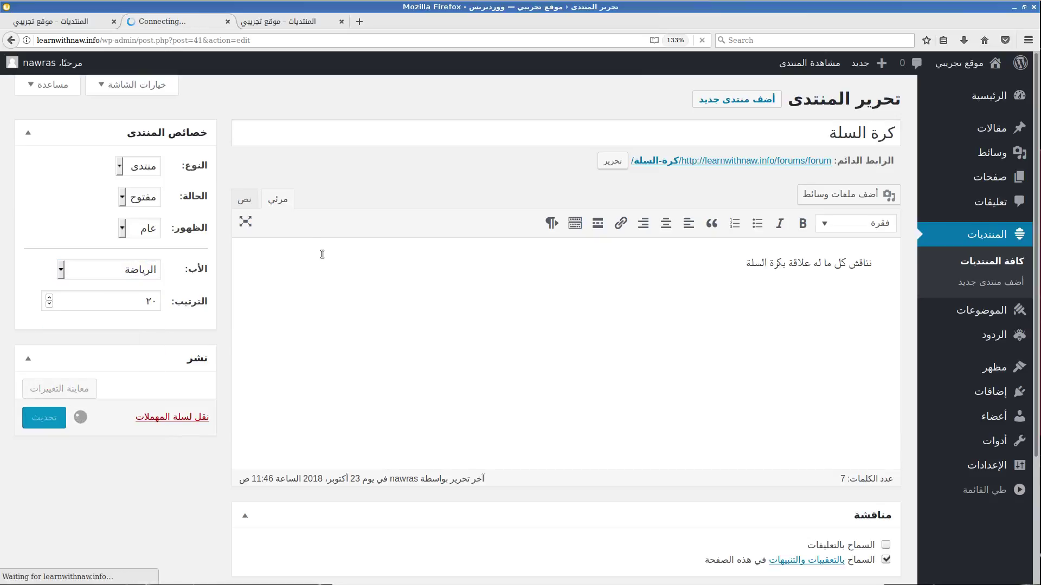
Reload the public forums page and examine how the forums are grouped under "الرياضة" and "الفلسفة حول العالم"
{"action": "left_click", "coordinate": [278, 23]}
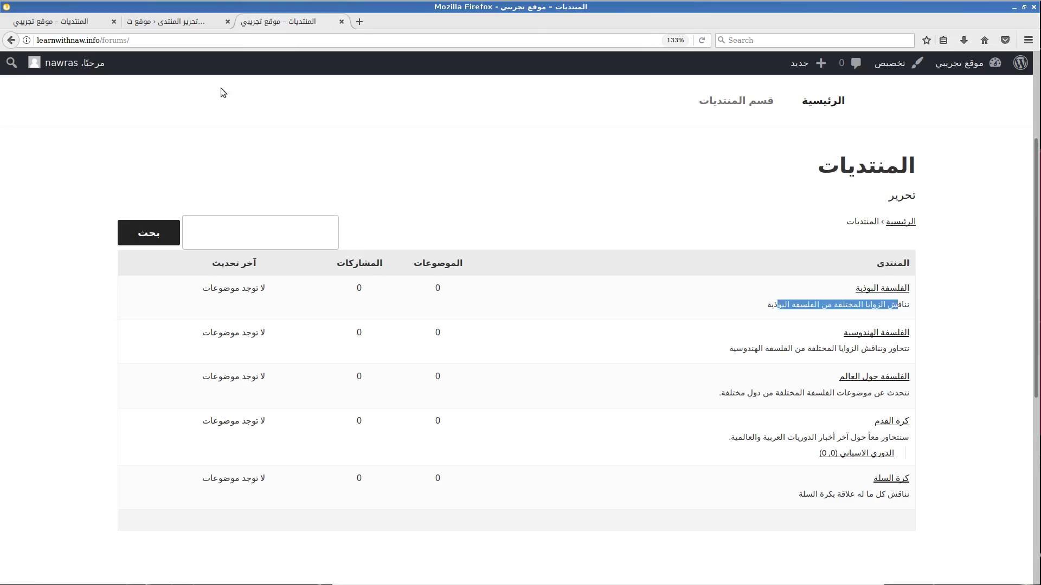
{"action": "left_click", "coordinate": [702, 41]}
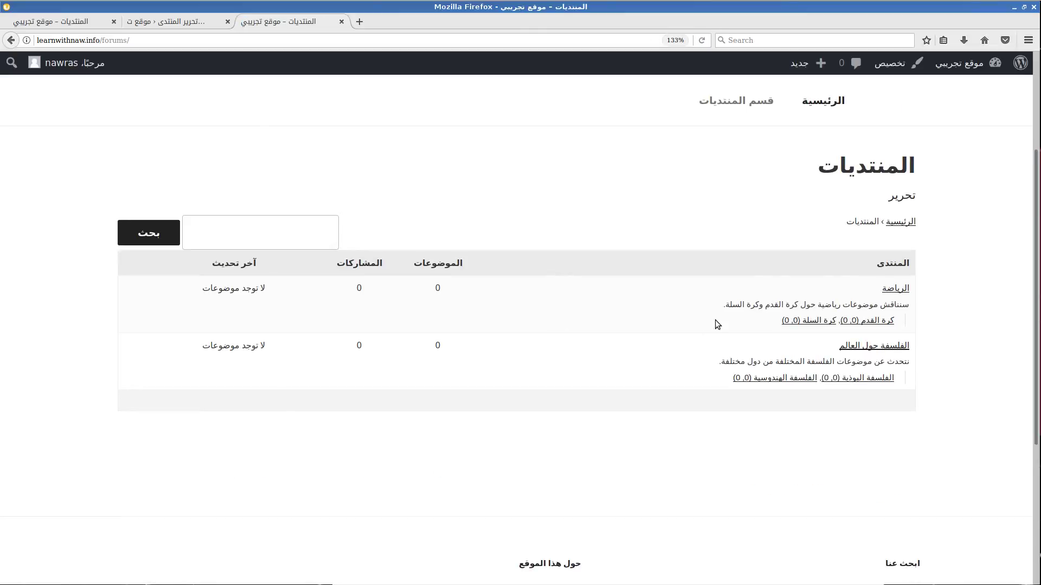
{"action": "key", "text": "ctrl+plus"}
{"action": "key", "text": "ctrl+plus"}
{"action": "key", "text": "ctrl+plus"}
{"action": "key", "text": "ctrl+plus"}
{"action": "key", "text": "ctrl+plus"}
{"action": "key", "text": "ctrl+plus"}
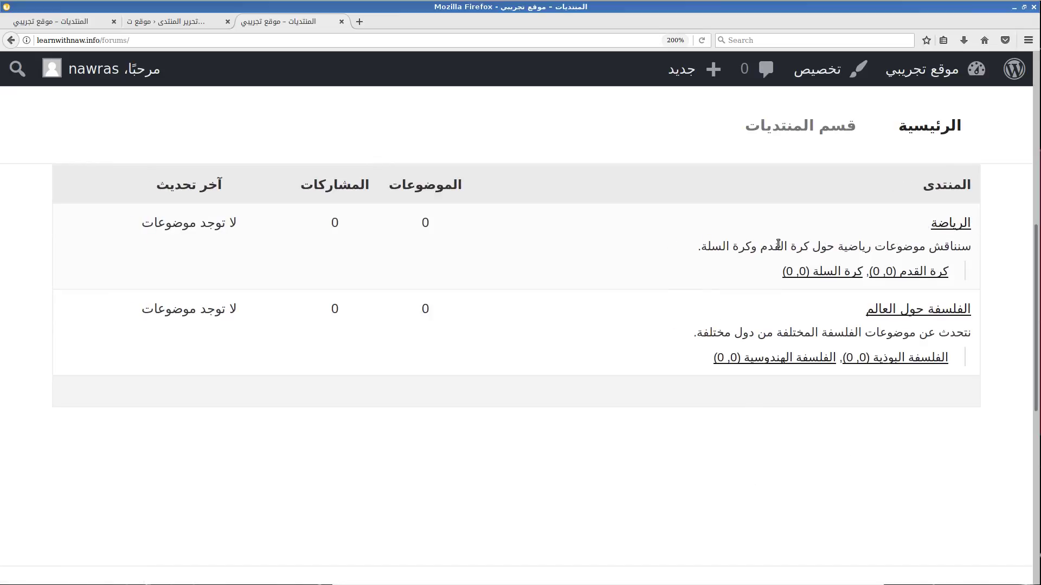
{"action": "left_click_drag", "start_coordinate": [684, 248], "coordinate": [869, 245]}
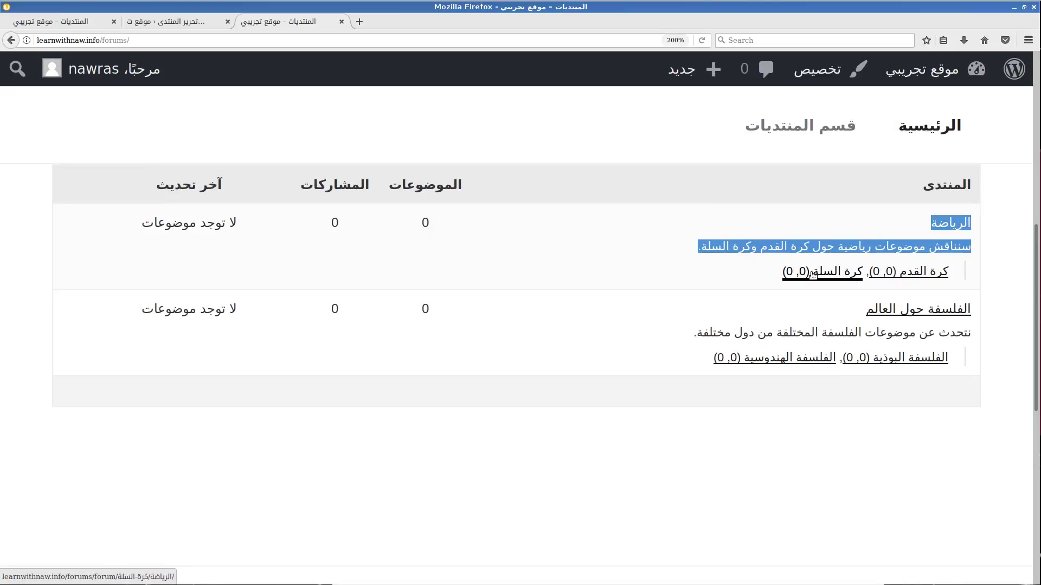
{"action": "left_click_drag", "start_coordinate": [853, 314], "coordinate": [1000, 302]}
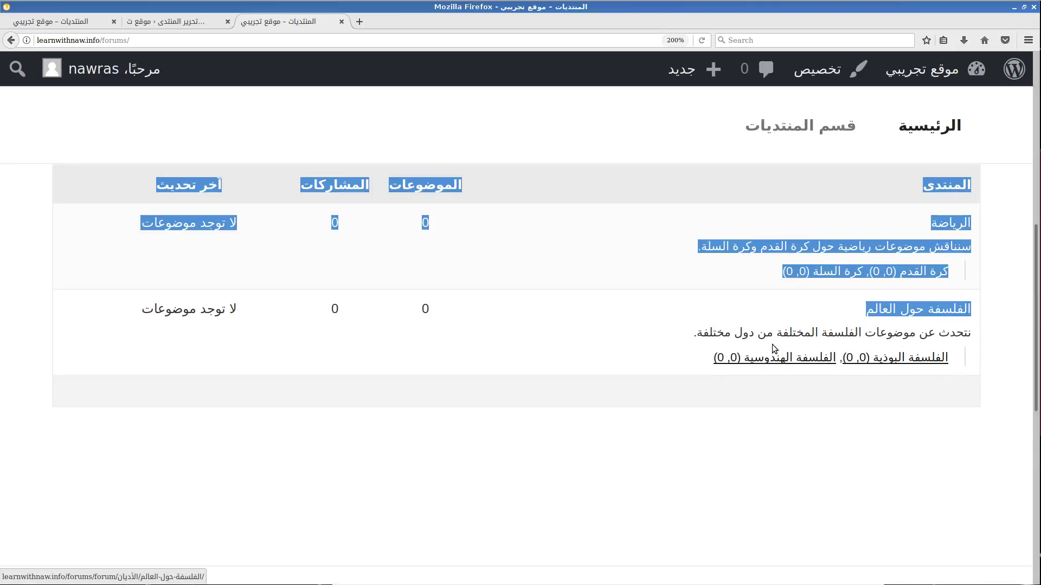
{"action": "left_click", "coordinate": [625, 402]}
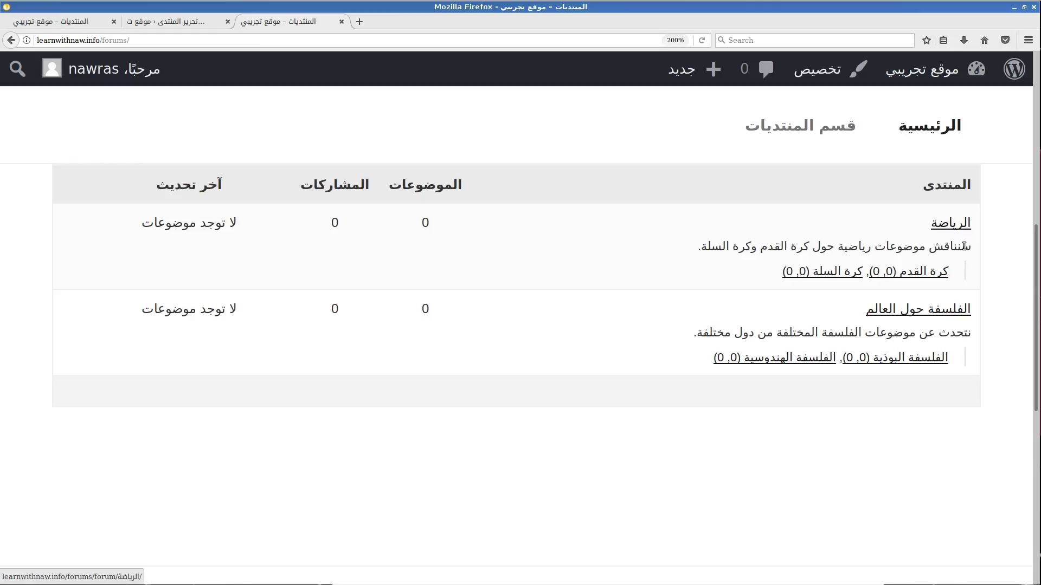
Open the "كرة القدم" forum on the public site and look through its breadcrumb, subforum list and new-topic form
{"action": "left_click", "coordinate": [893, 272]}
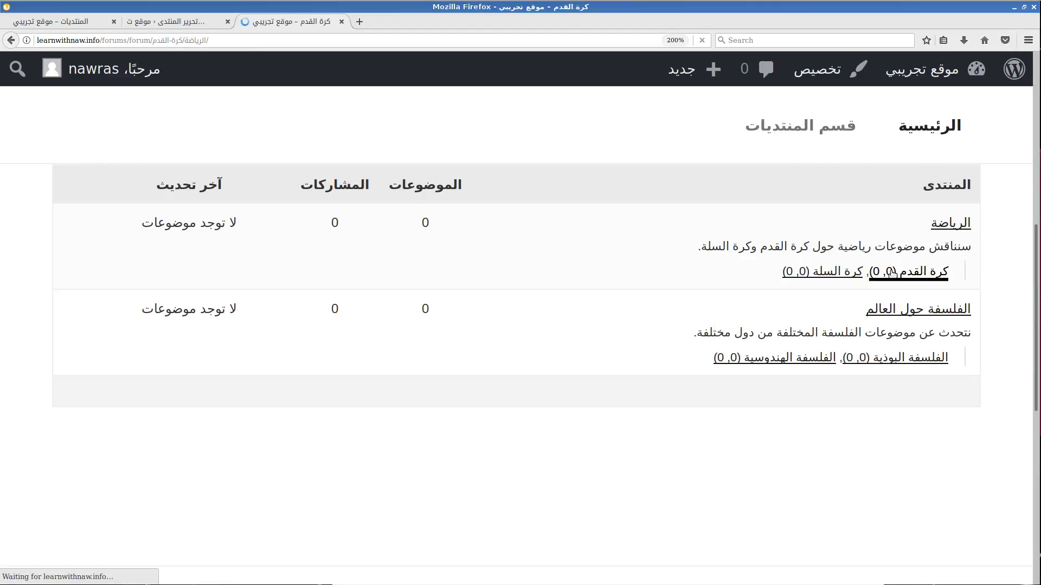
{"action": "scroll", "coordinate": [893, 257], "scroll_direction": "down", "scroll_amount": 2}
{"action": "scroll", "coordinate": [892, 258], "scroll_direction": "down", "scroll_amount": 5}
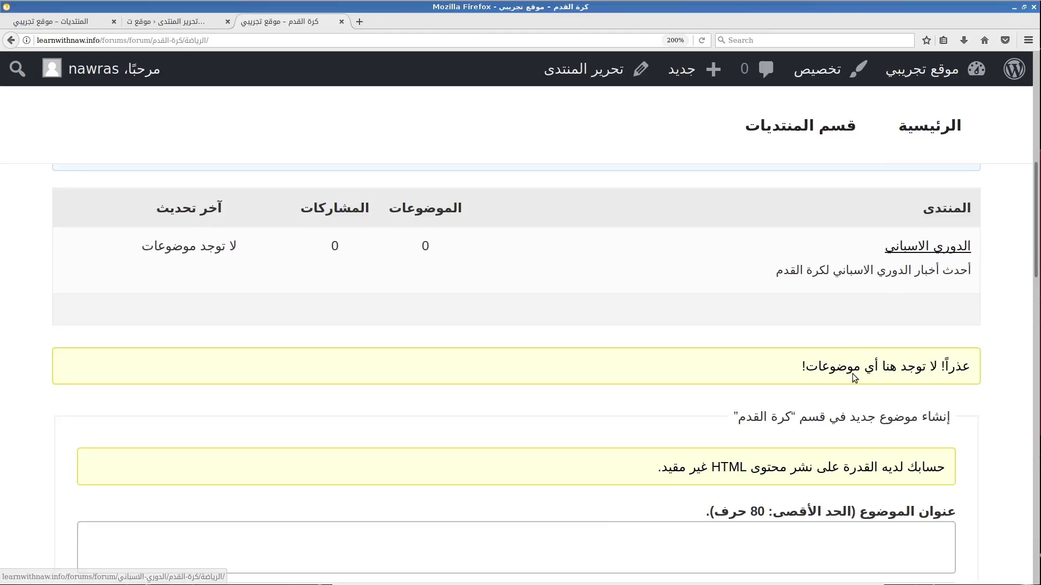
{"action": "scroll", "coordinate": [858, 340], "scroll_direction": "up", "scroll_amount": 3}
{"action": "scroll", "coordinate": [858, 341], "scroll_direction": "down", "scroll_amount": 5}
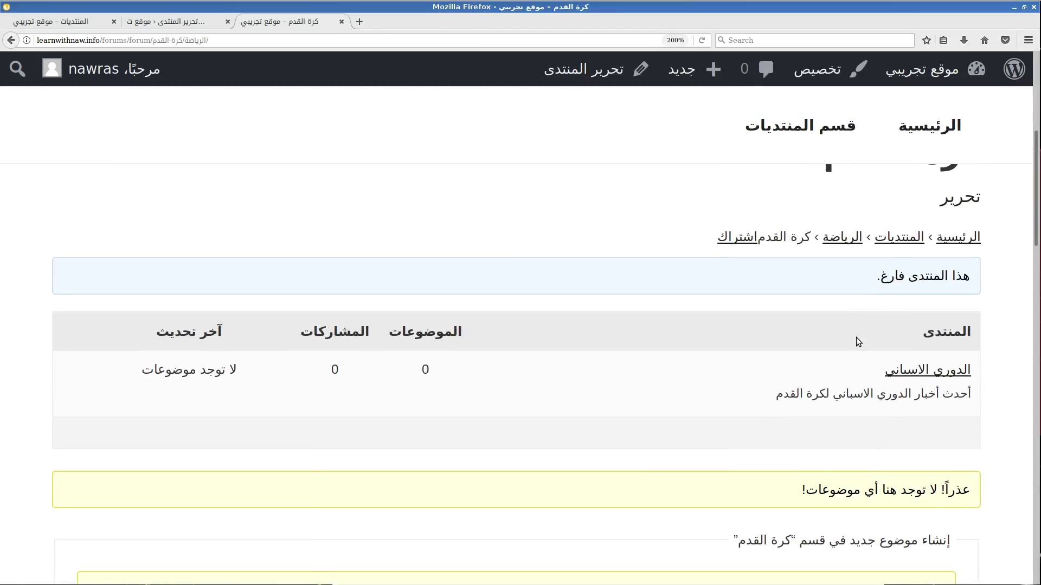
{"action": "scroll", "coordinate": [858, 342], "scroll_direction": "up", "scroll_amount": 5}
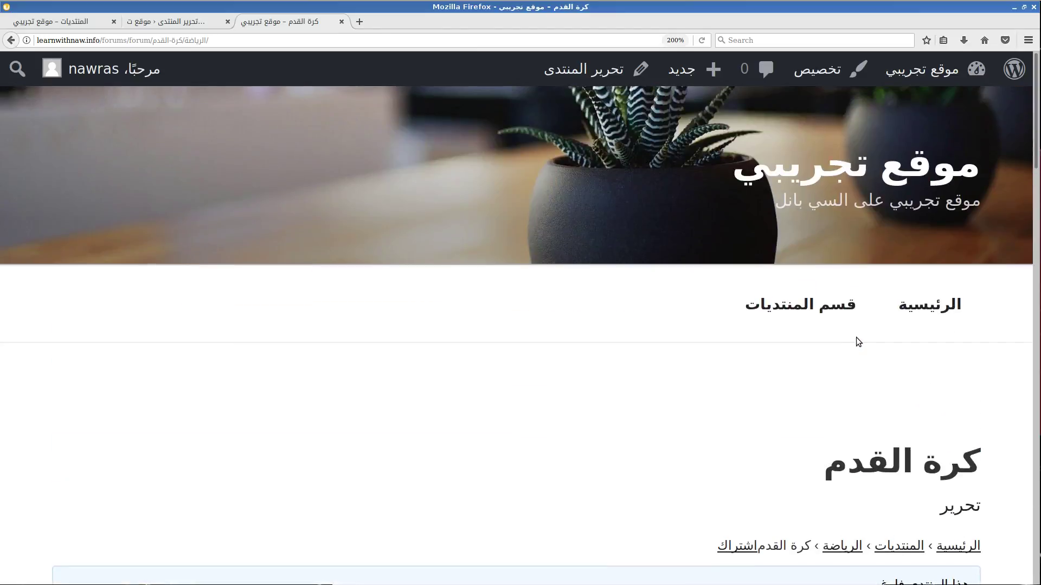
{"action": "scroll", "coordinate": [858, 341], "scroll_direction": "down", "scroll_amount": 3}
{"action": "scroll", "coordinate": [858, 342], "scroll_direction": "up", "scroll_amount": 2}
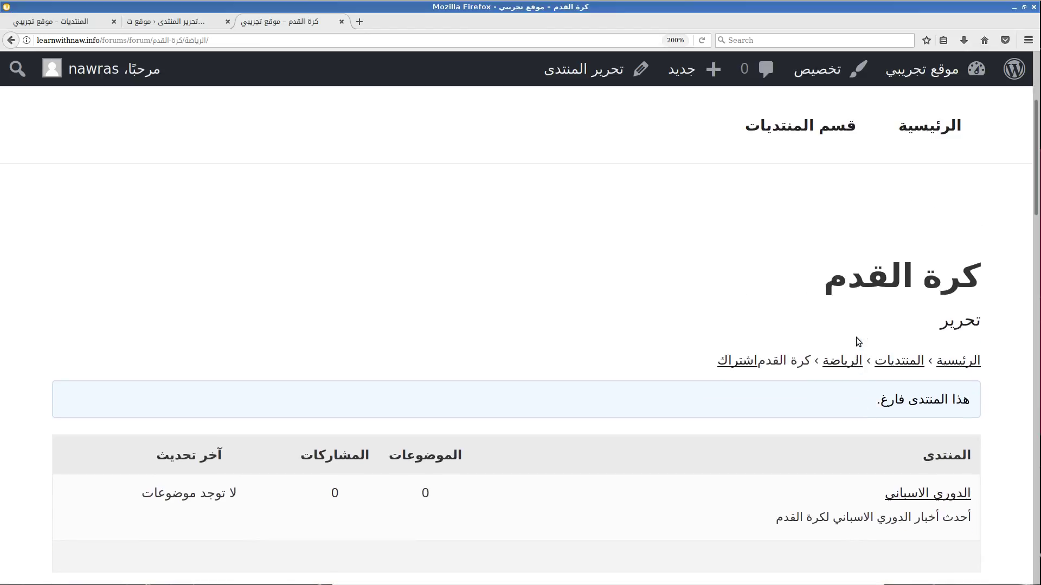
{"action": "scroll", "coordinate": [858, 342], "scroll_direction": "up", "scroll_amount": 1}
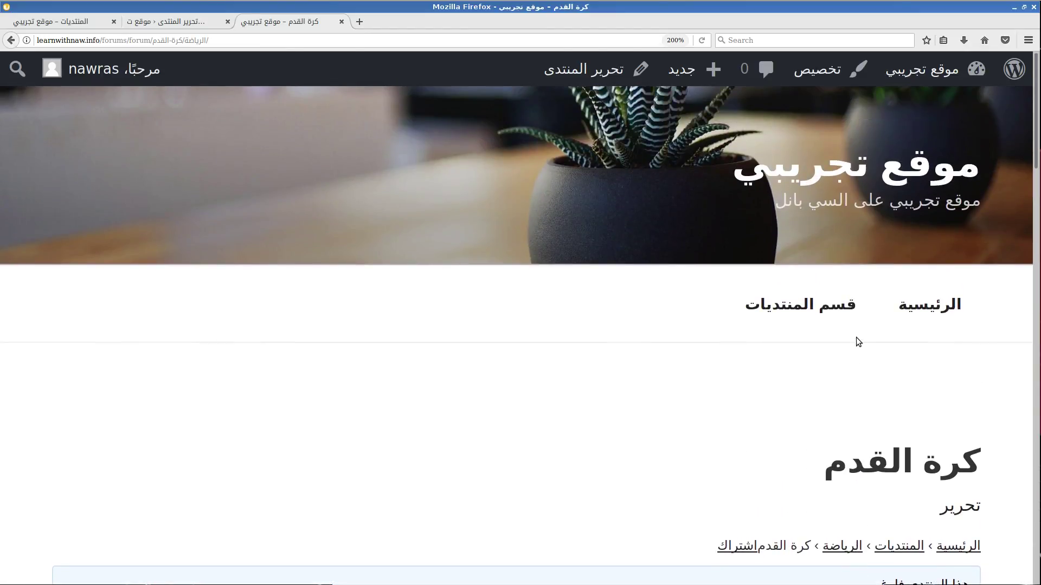
{"action": "scroll", "coordinate": [858, 341], "scroll_direction": "down", "scroll_amount": 1}
{"action": "scroll", "coordinate": [858, 341], "scroll_direction": "up", "scroll_amount": 1}
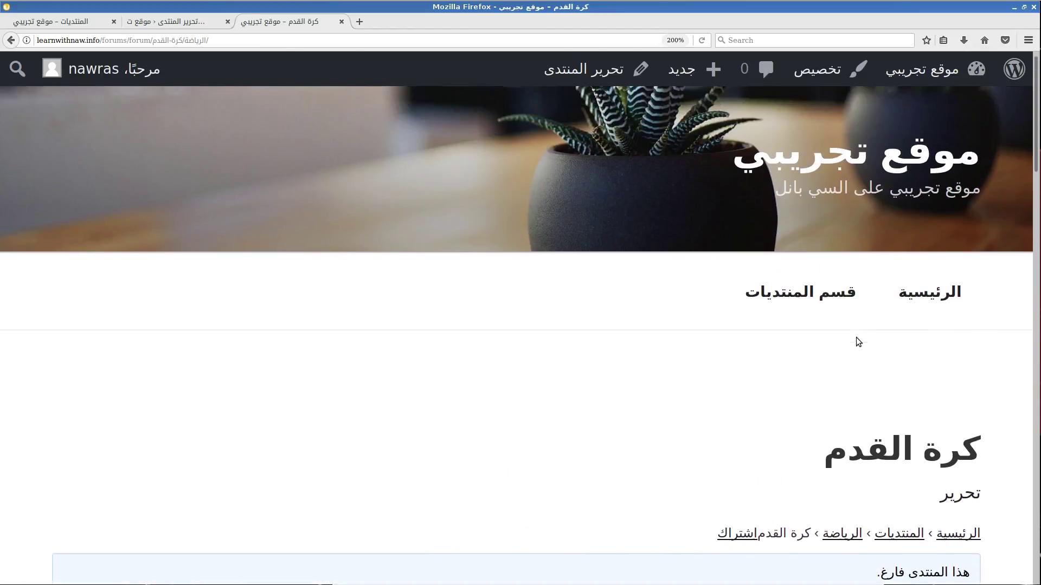